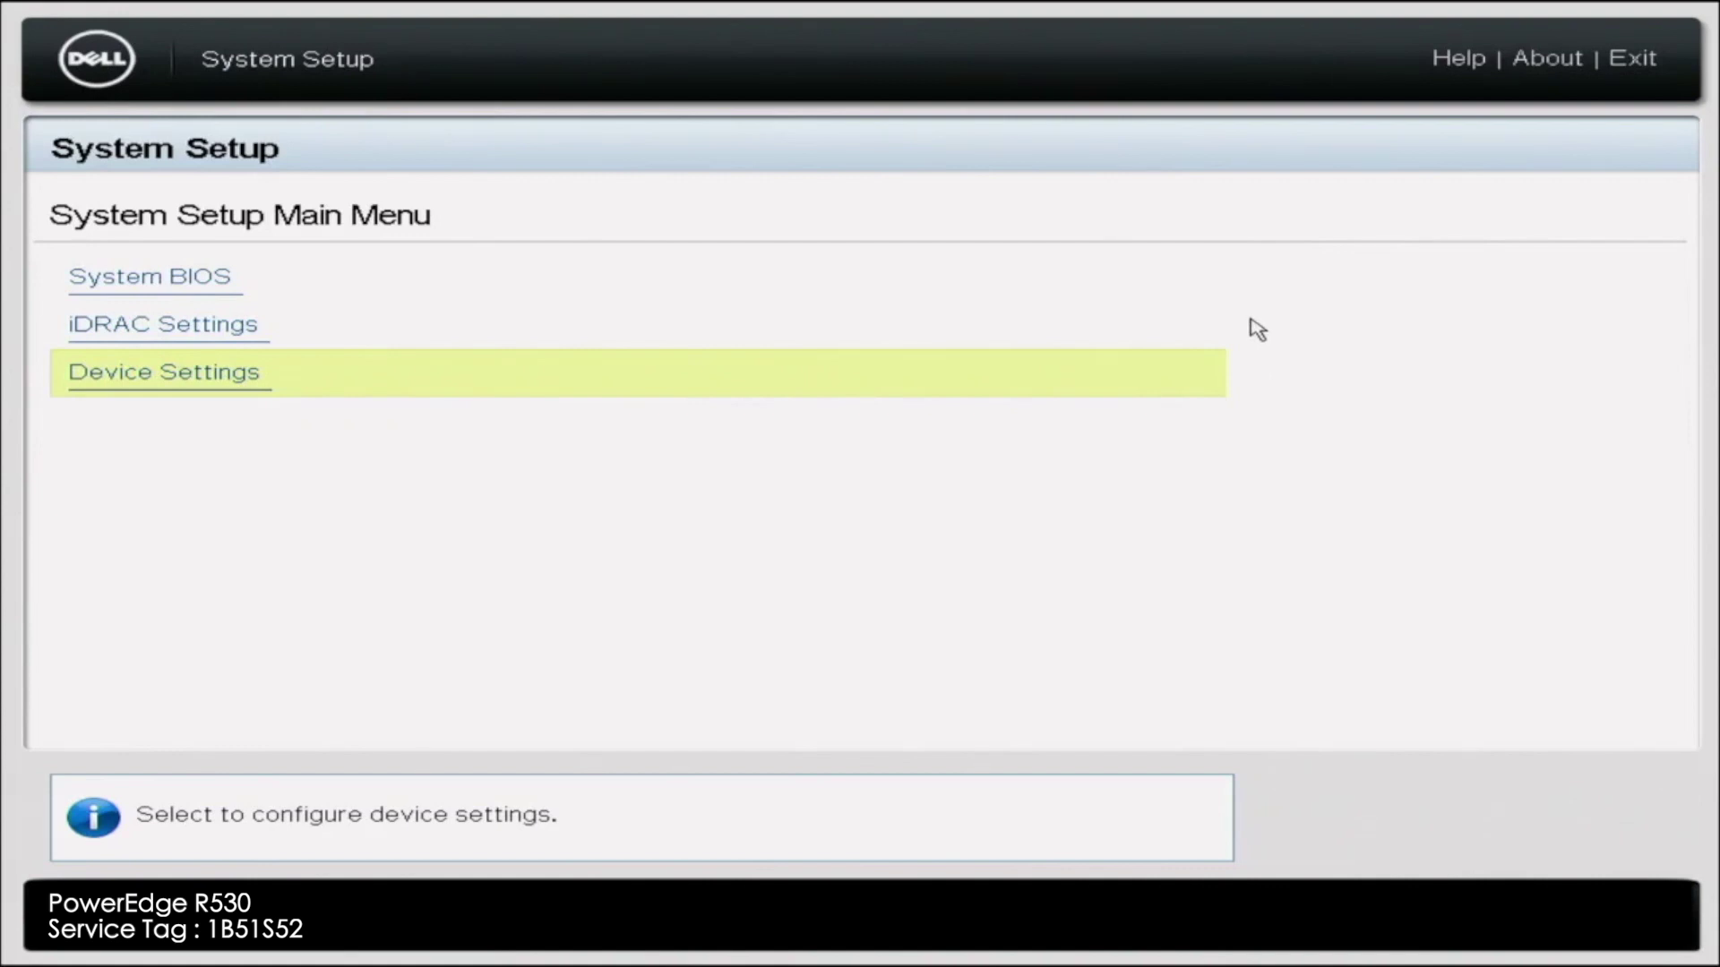
Step: Open iDRAC Settings from the System Setup Main Menu, showing version 2.40.40.05 and firmware 2.83.83
click(1213, 328)
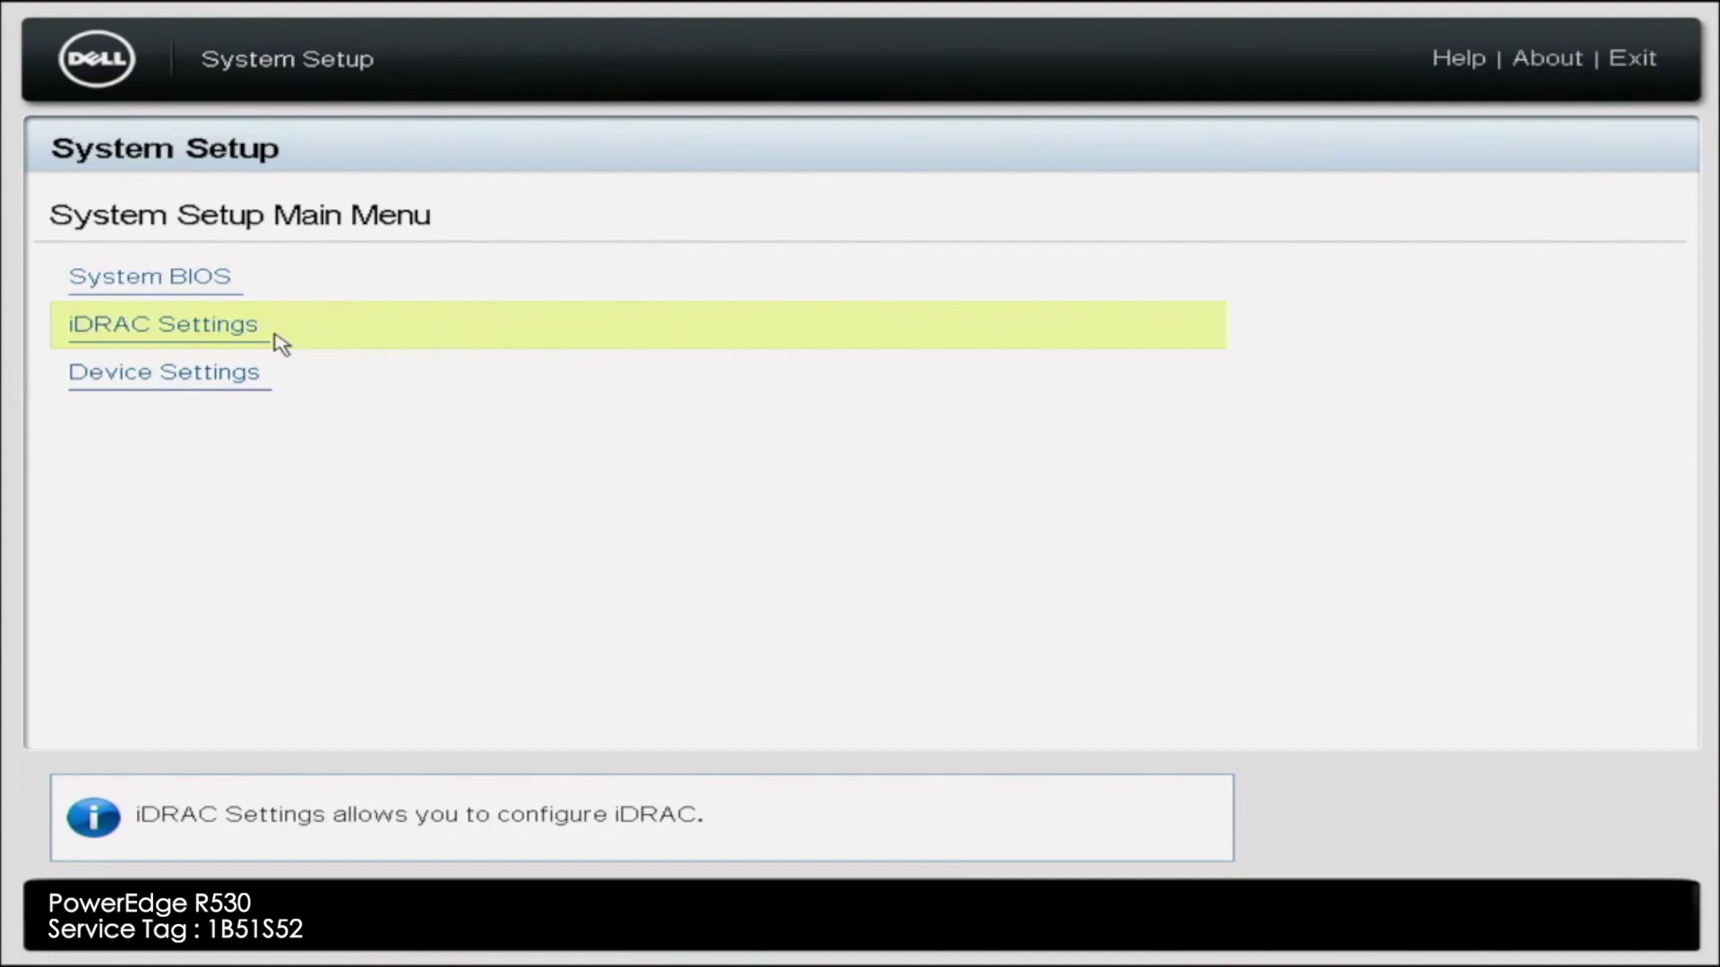
click(281, 344)
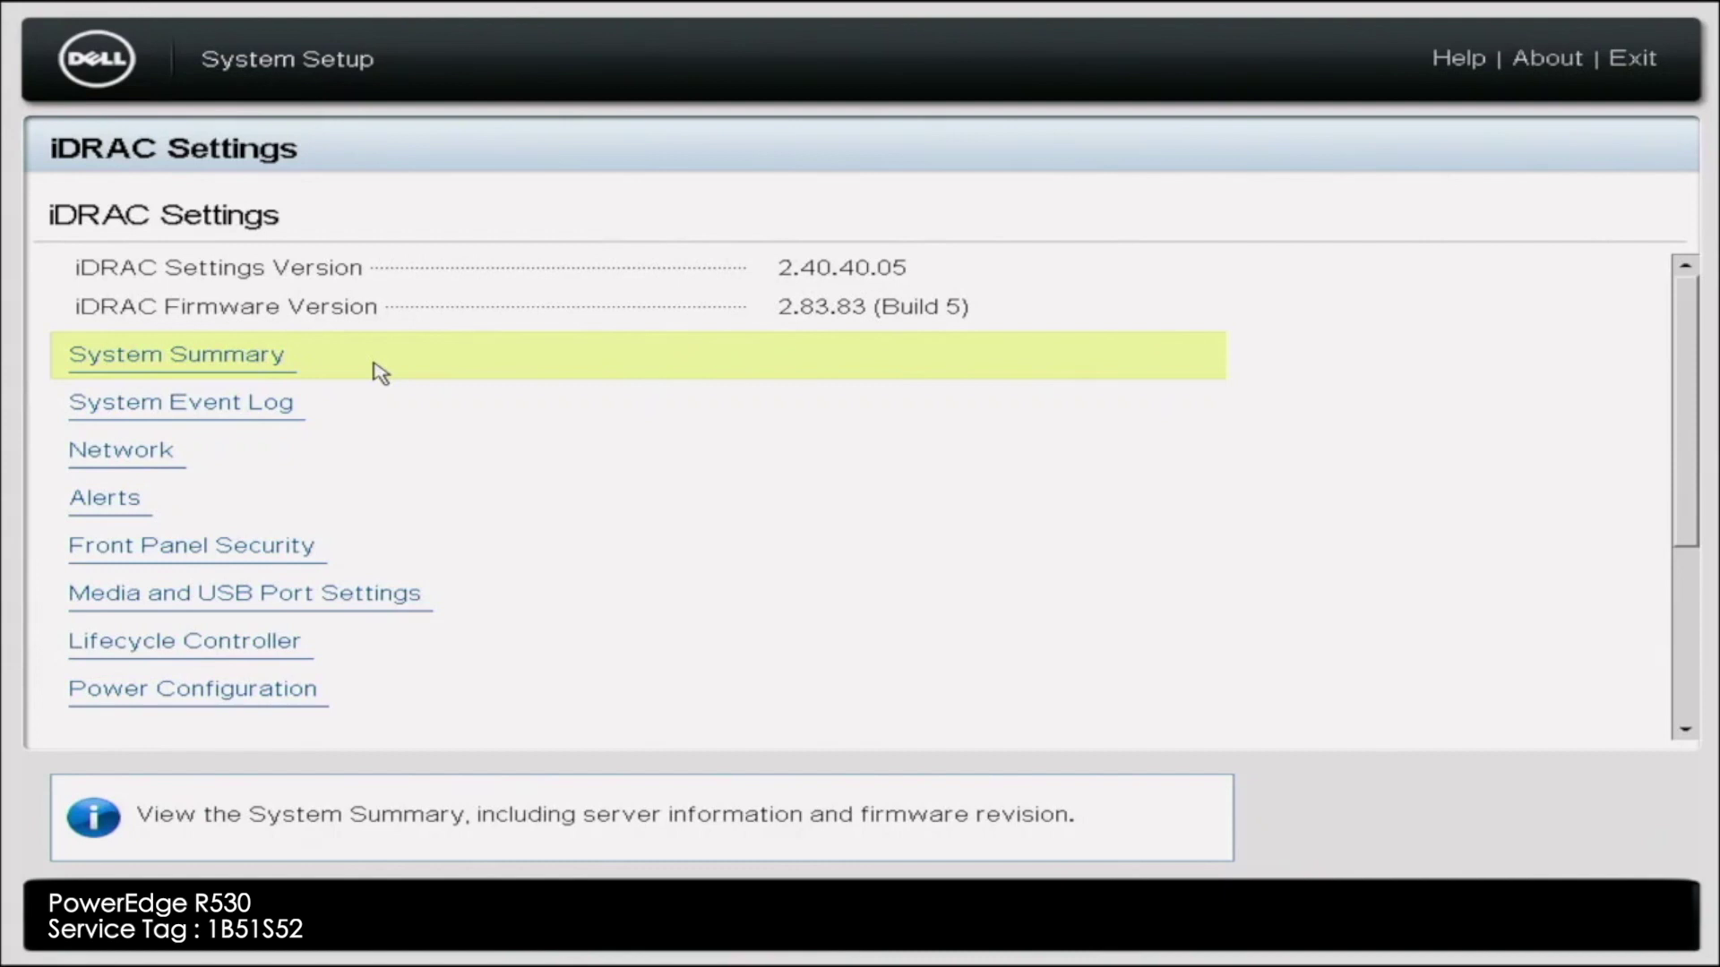
Step: View the server's System Summary within iDRAC Settings
click(381, 373)
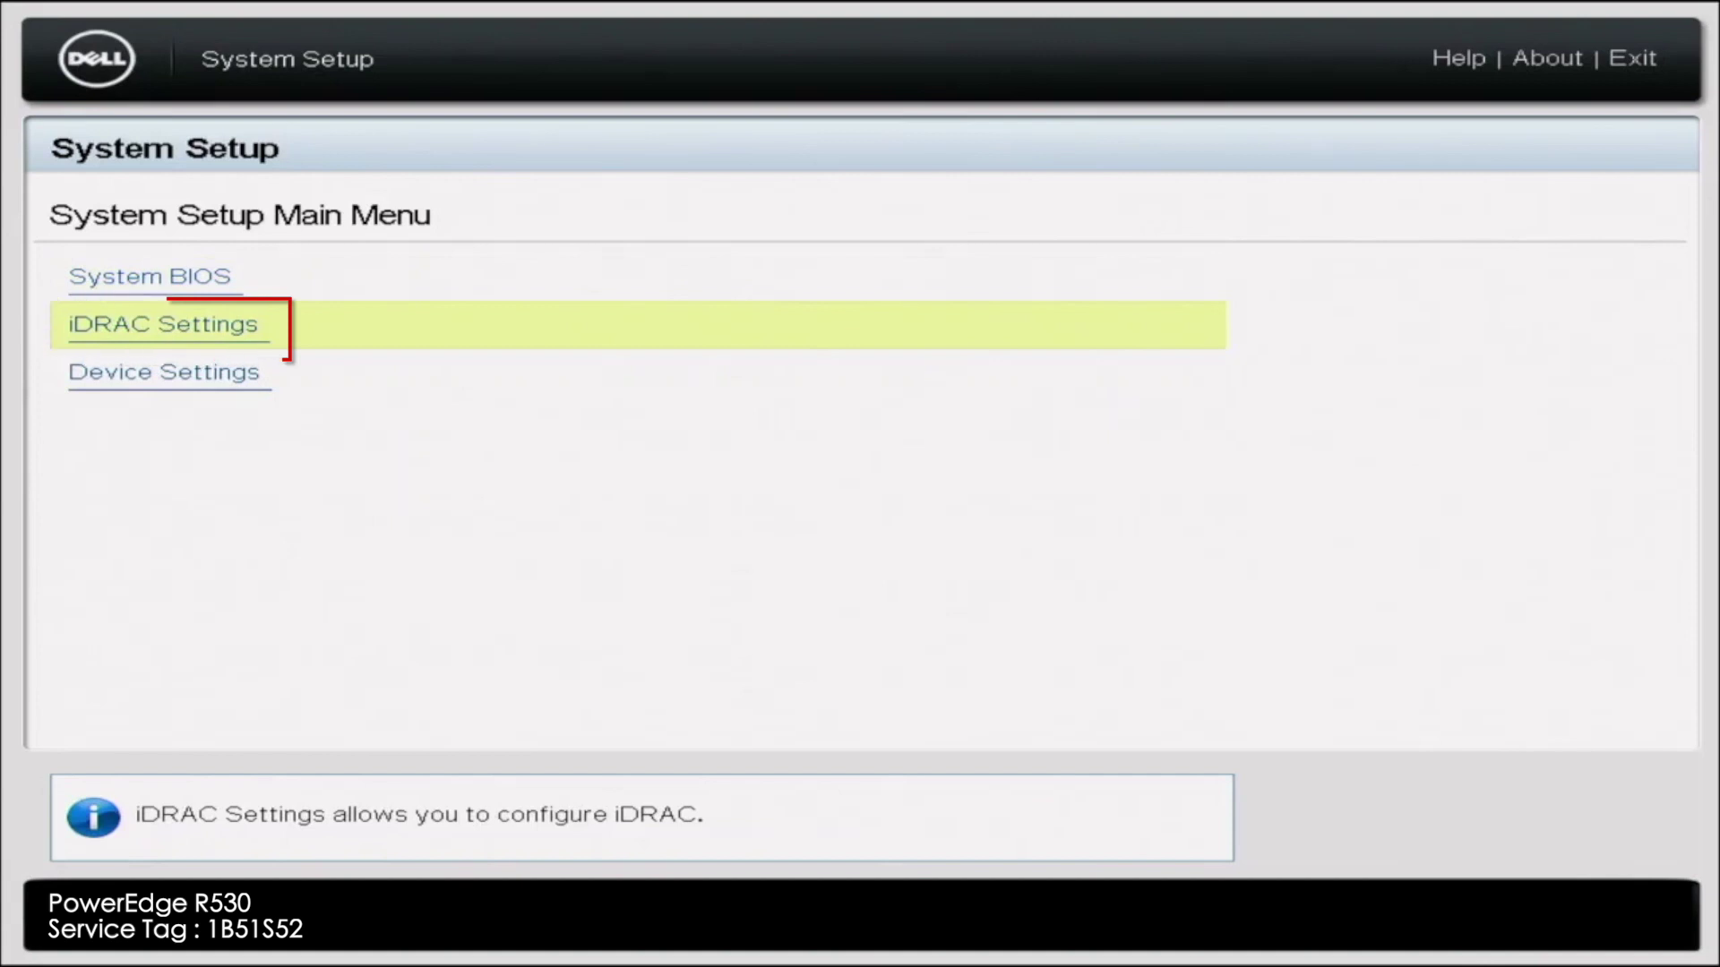
Step: In iDRAC Network IPv4 Settings, replace the static IP address with 192.168.0.120
key(Return)
key(Down)
key(Down)
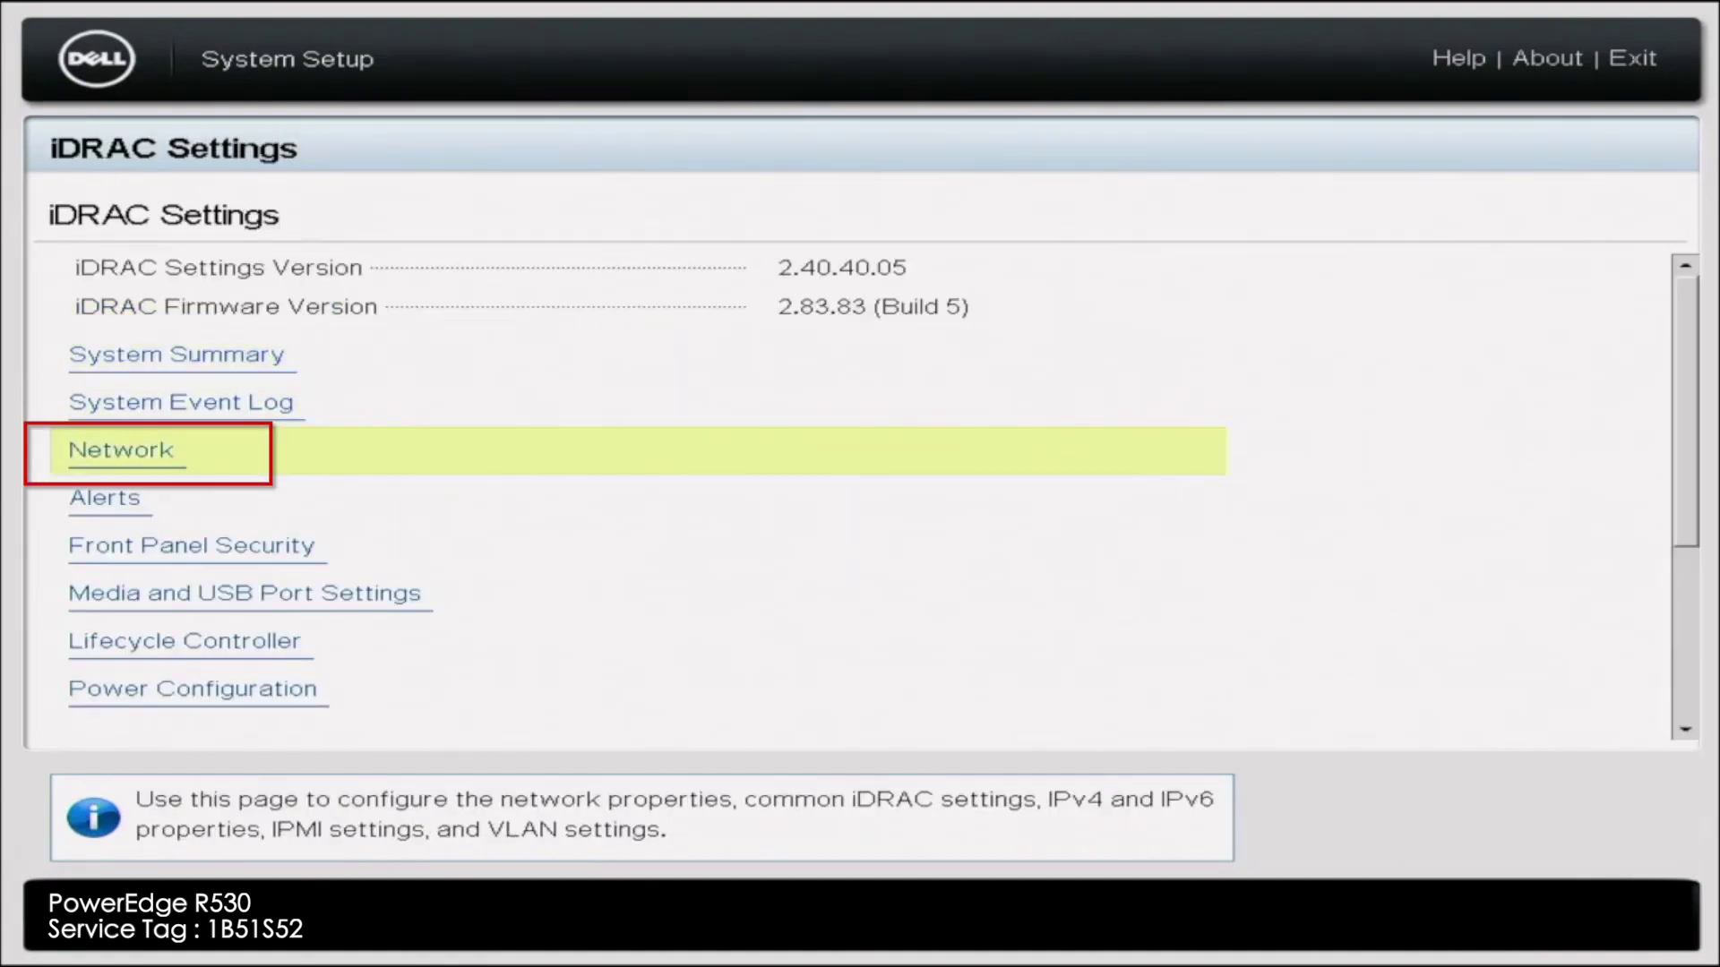
key(Return)
key(Down)
key(Down)
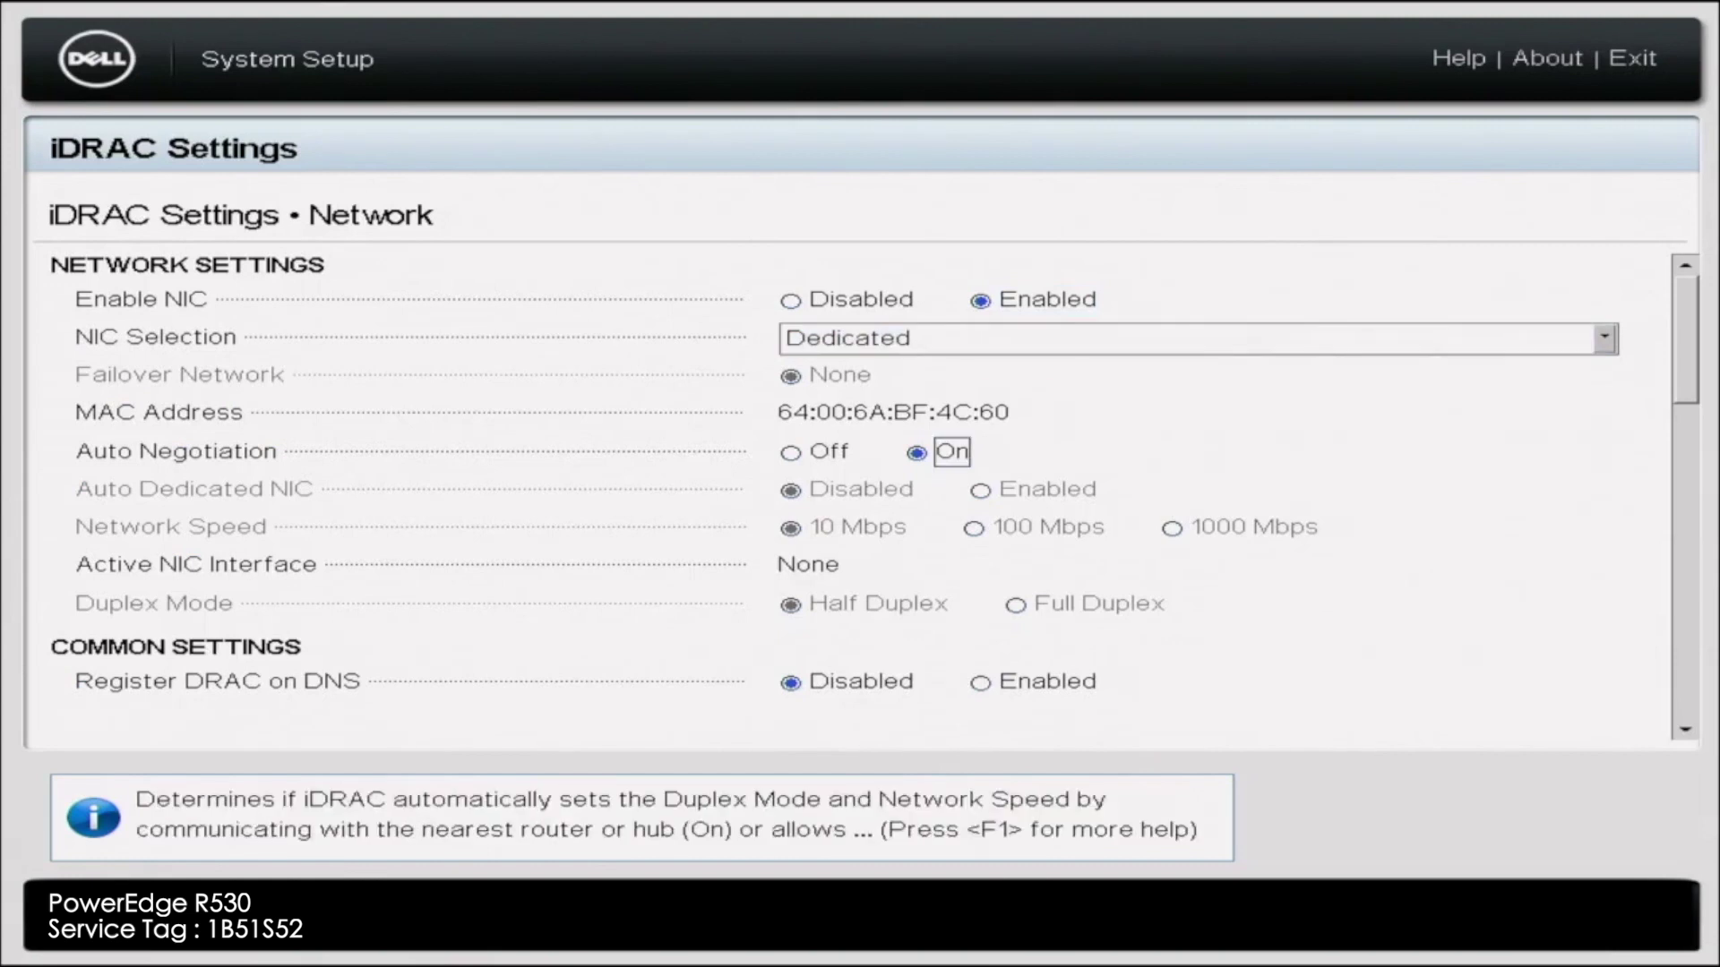
key(Down)
key(Down)
key(Down)
key(Down)
key(Down)
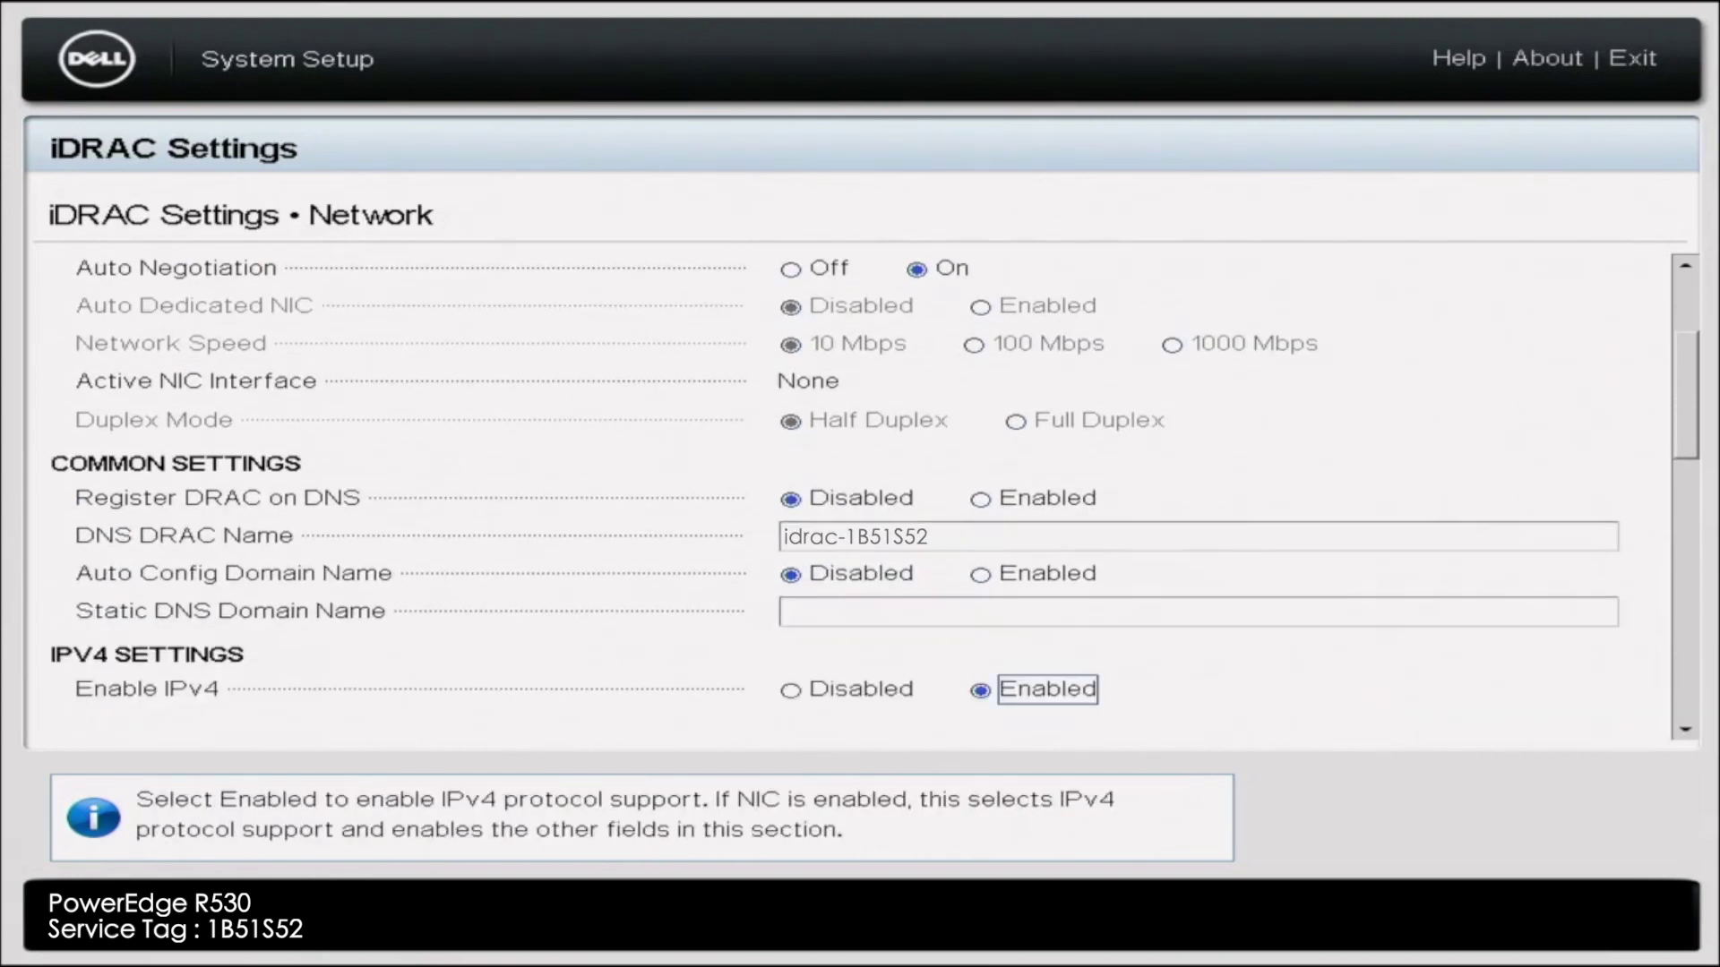
key(Down)
key(Down)
key(Down)
key(Down)
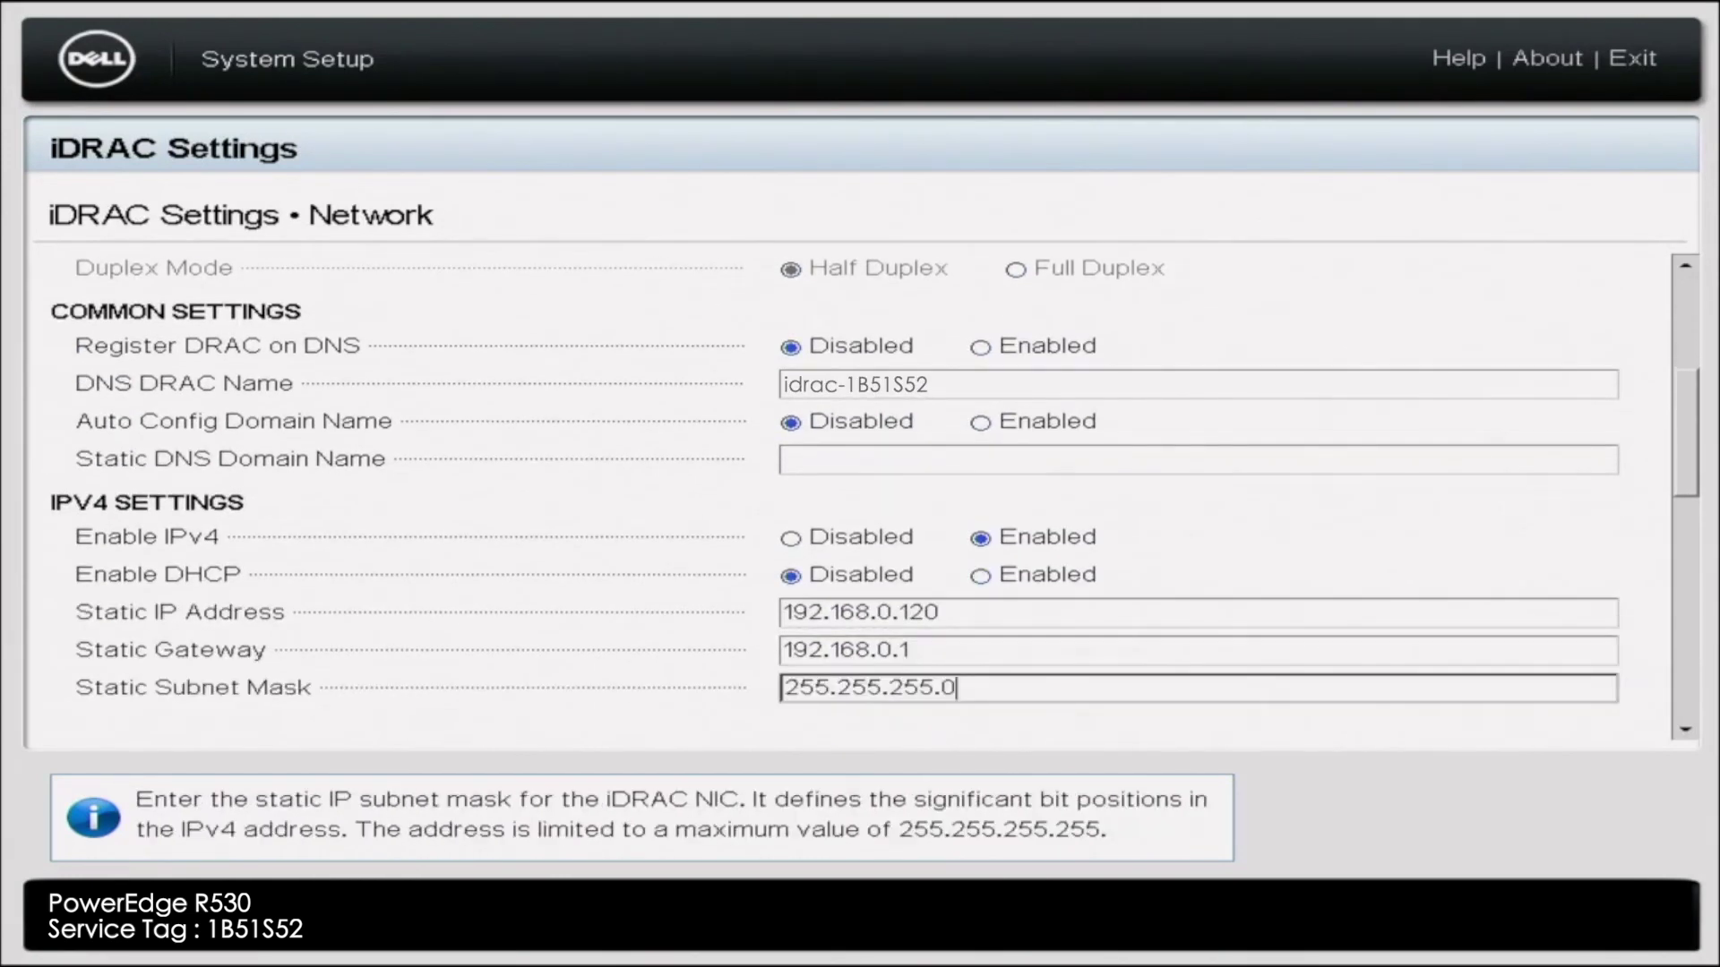
key(Down)
key(Down)
key(Down)
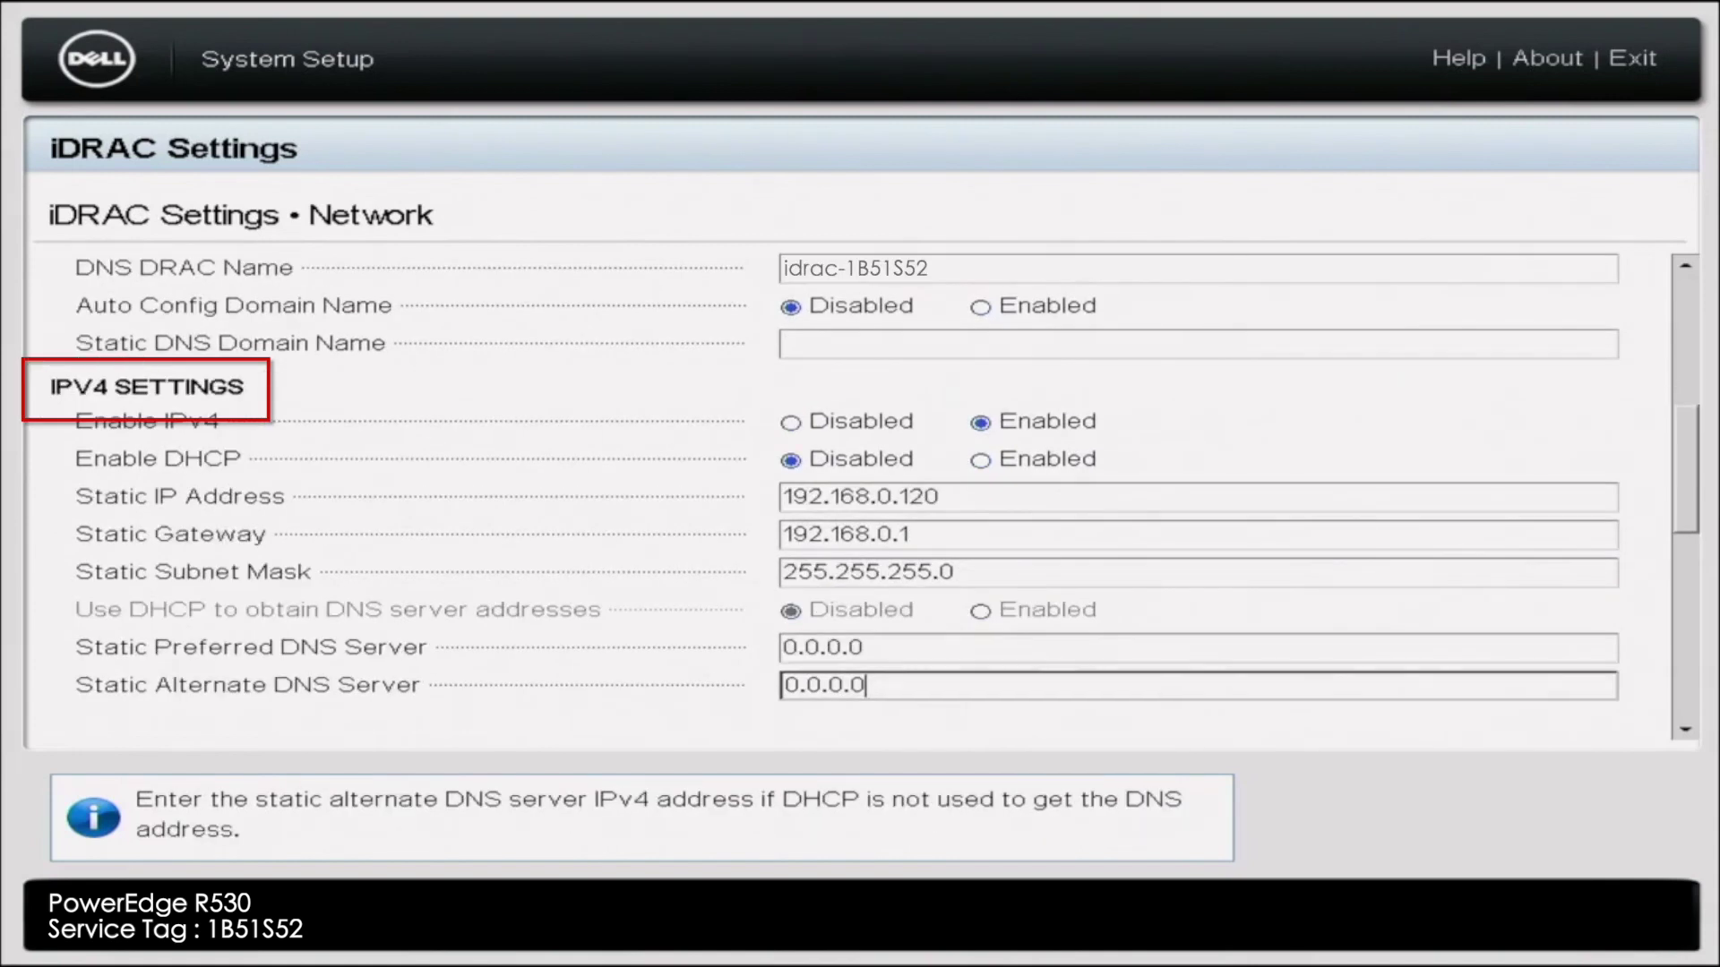
key(Up)
key(Up)
key(Up)
key(Up)
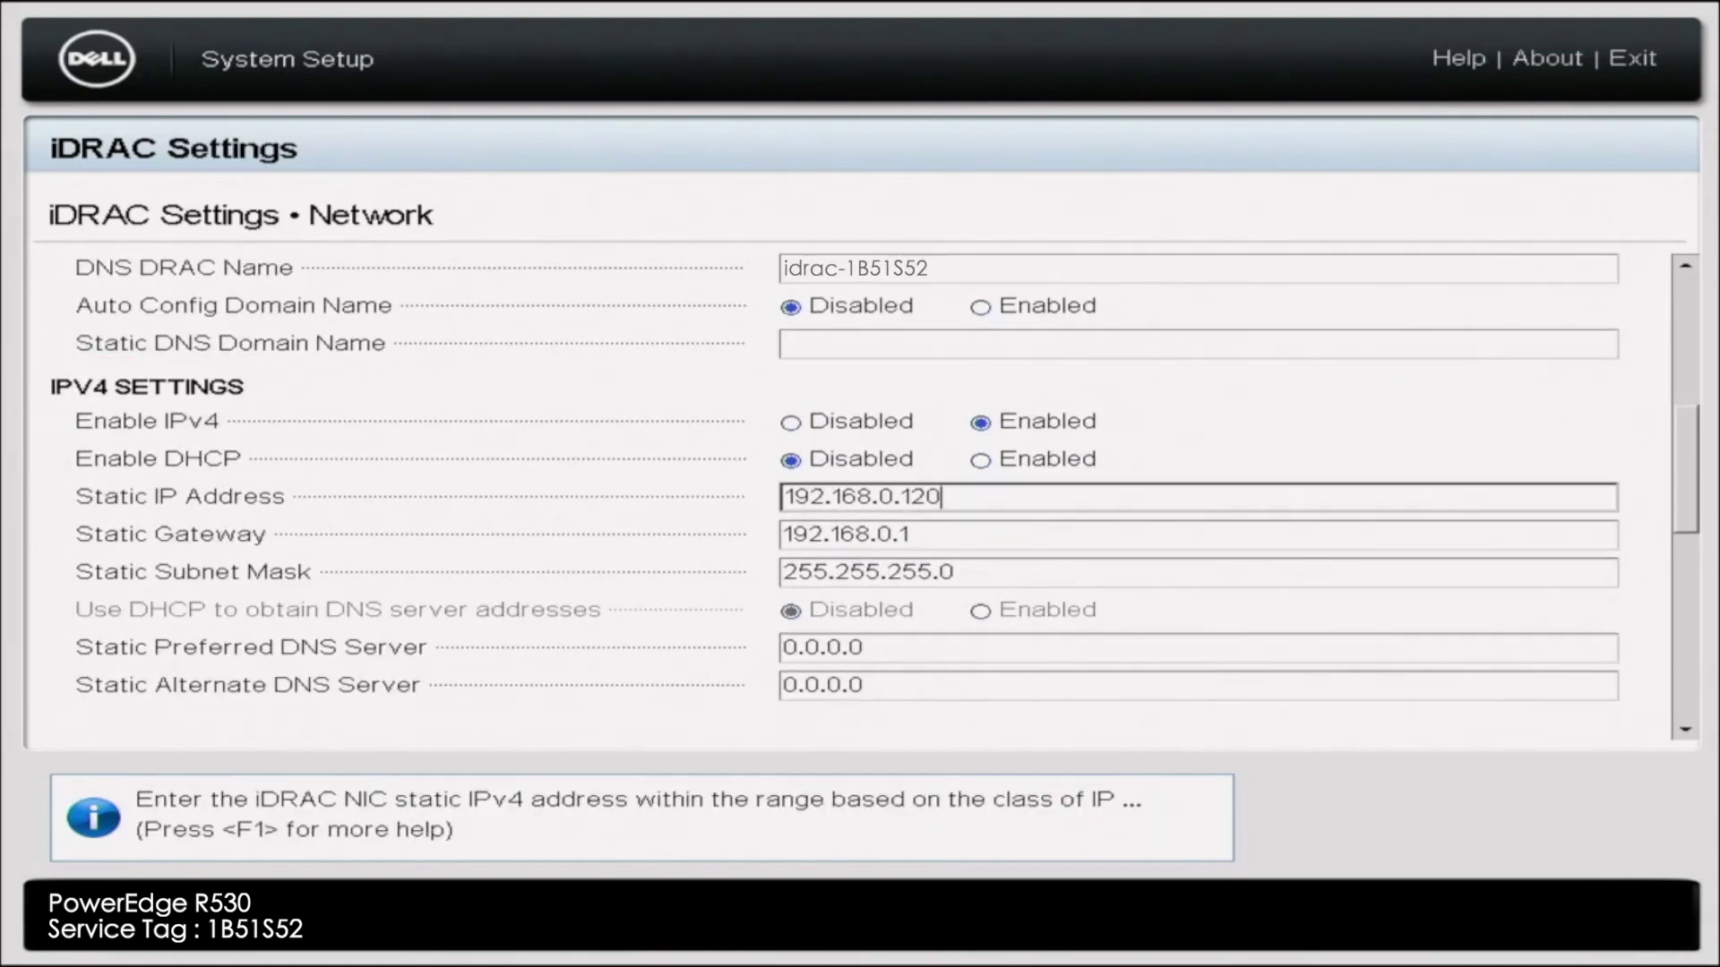
key(BackSpace)
key(BackSpace)
key(BackSpace)
key(BackSpace)
key(BackSpace)
key(BackSpace)
key(BackSpace)
key(BackSpace)
key(BackSpace)
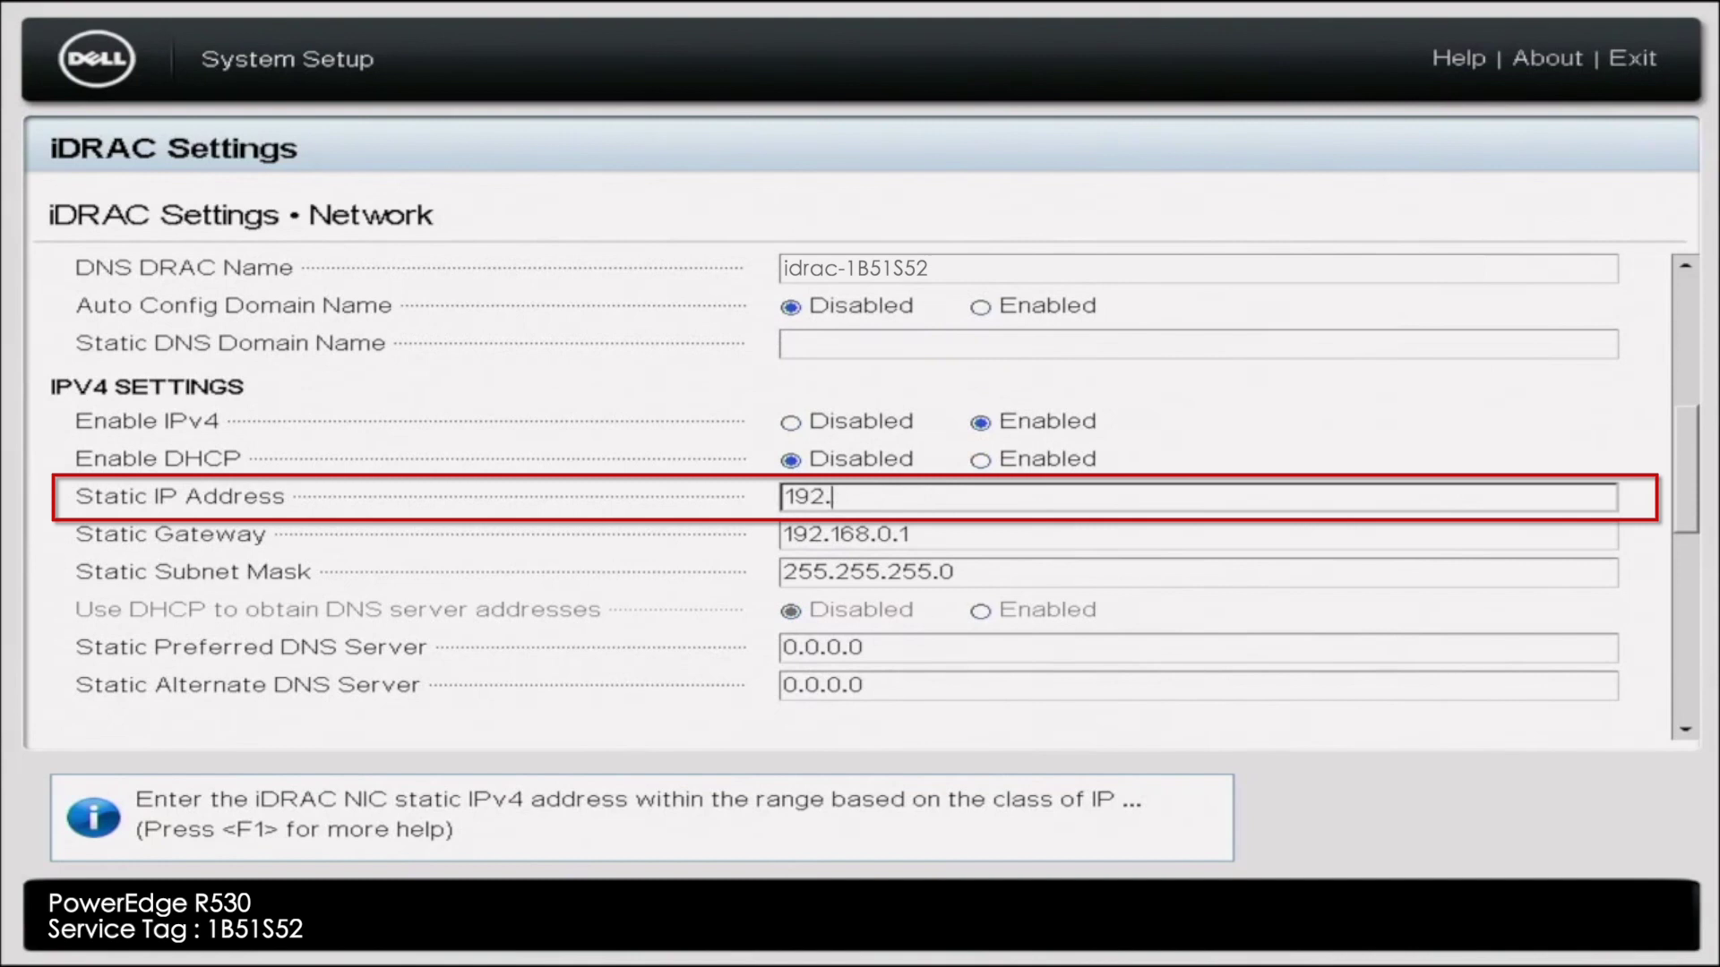
key(BackSpace)
key(BackSpace)
key(BackSpace)
key(BackSpace)
text(19)
text(2.168)
text(.0.)
text(120)
key(Tab)
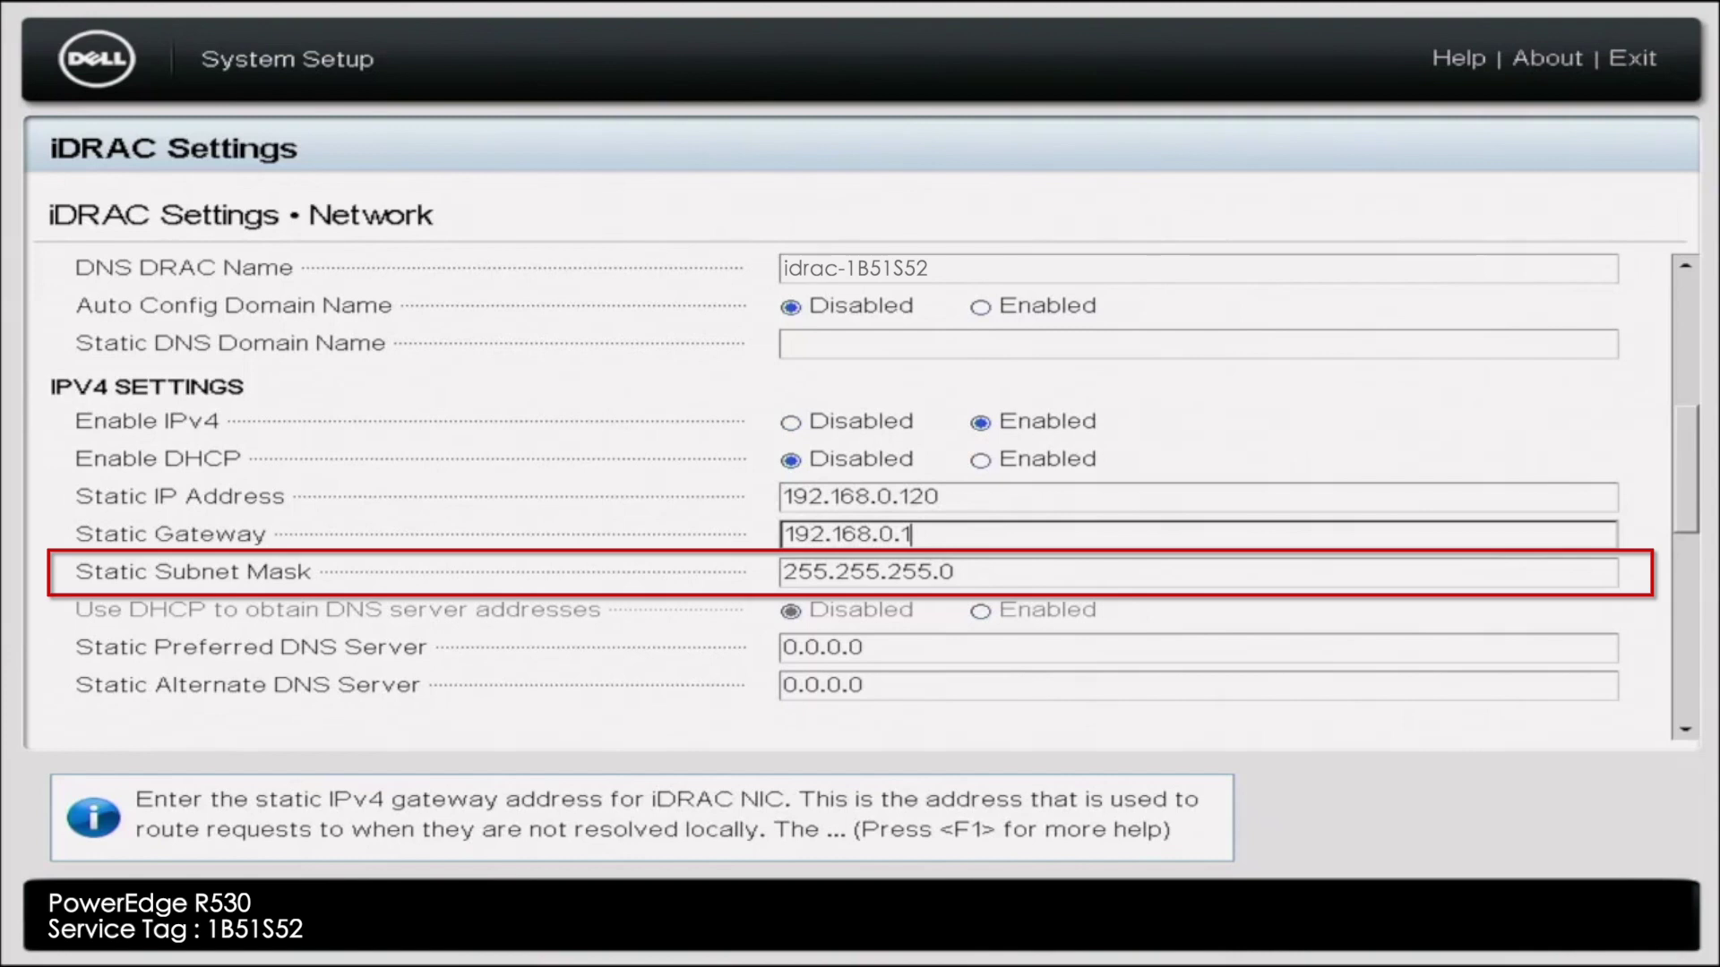
Step: Set the static preferred DNS to 8.8.8.8 and alternate DNS to 8.8.4.4, then exit Network
key(Down)
key(Down)
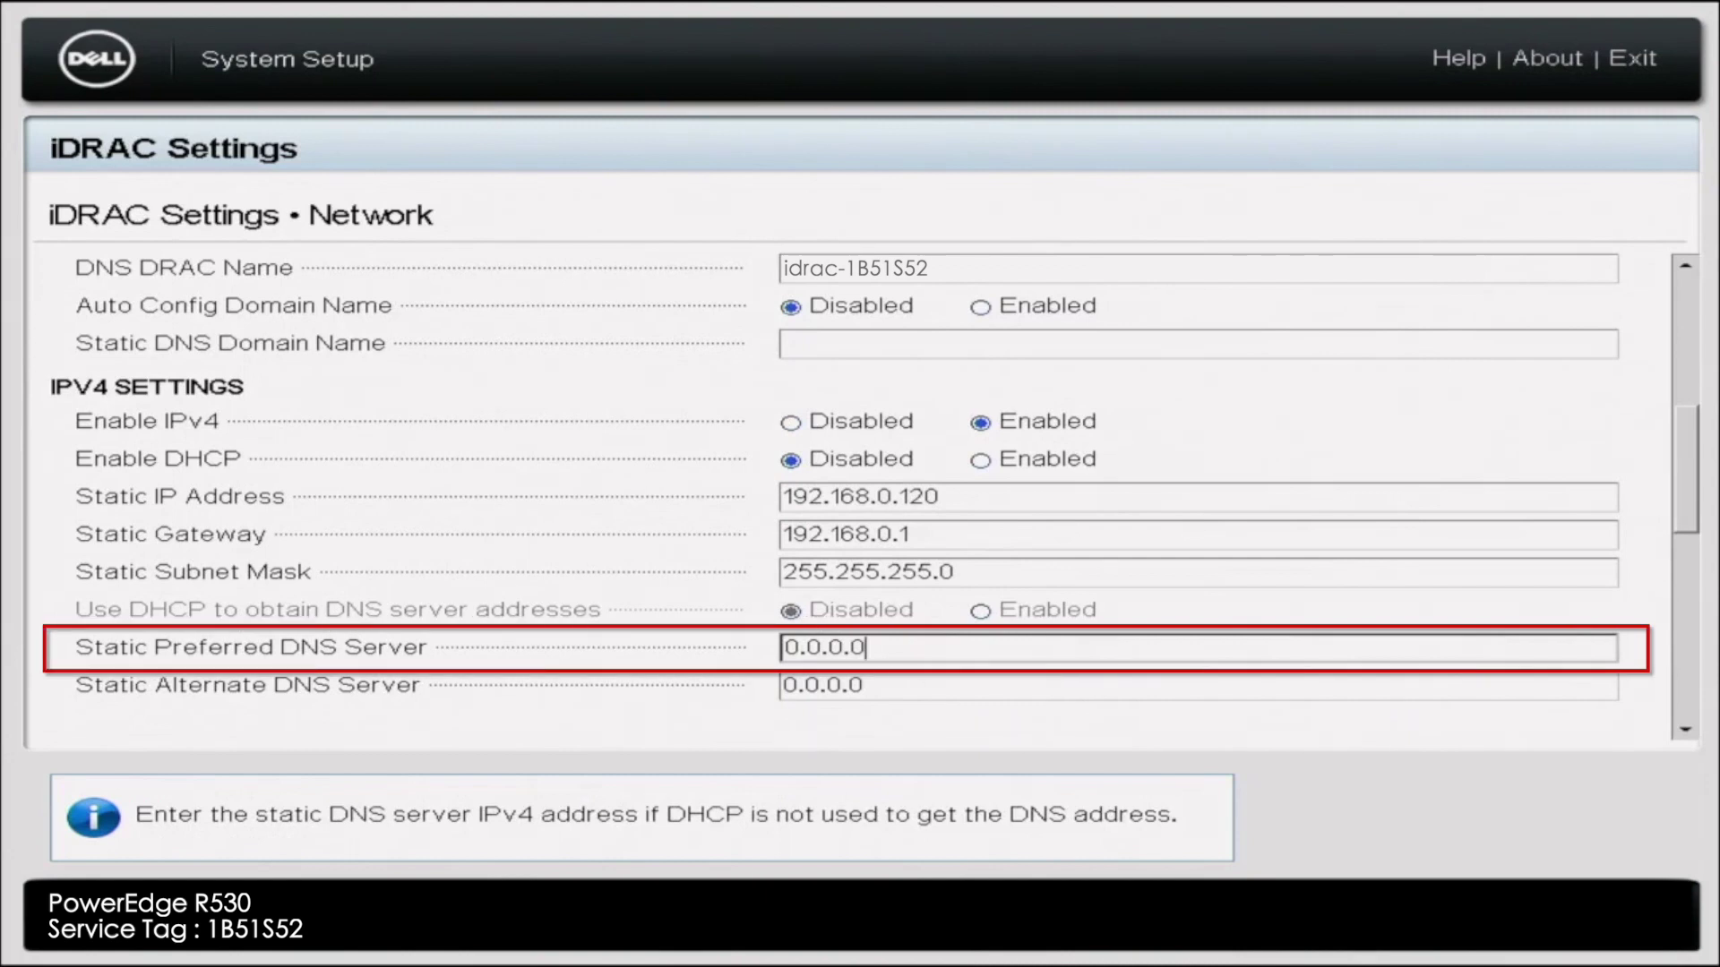
key(BackSpace)
key(BackSpace)
key(BackSpace)
key(BackSpace)
key(BackSpace)
key(BackSpace)
key(BackSpace)
text(8)
text(.8.8.)
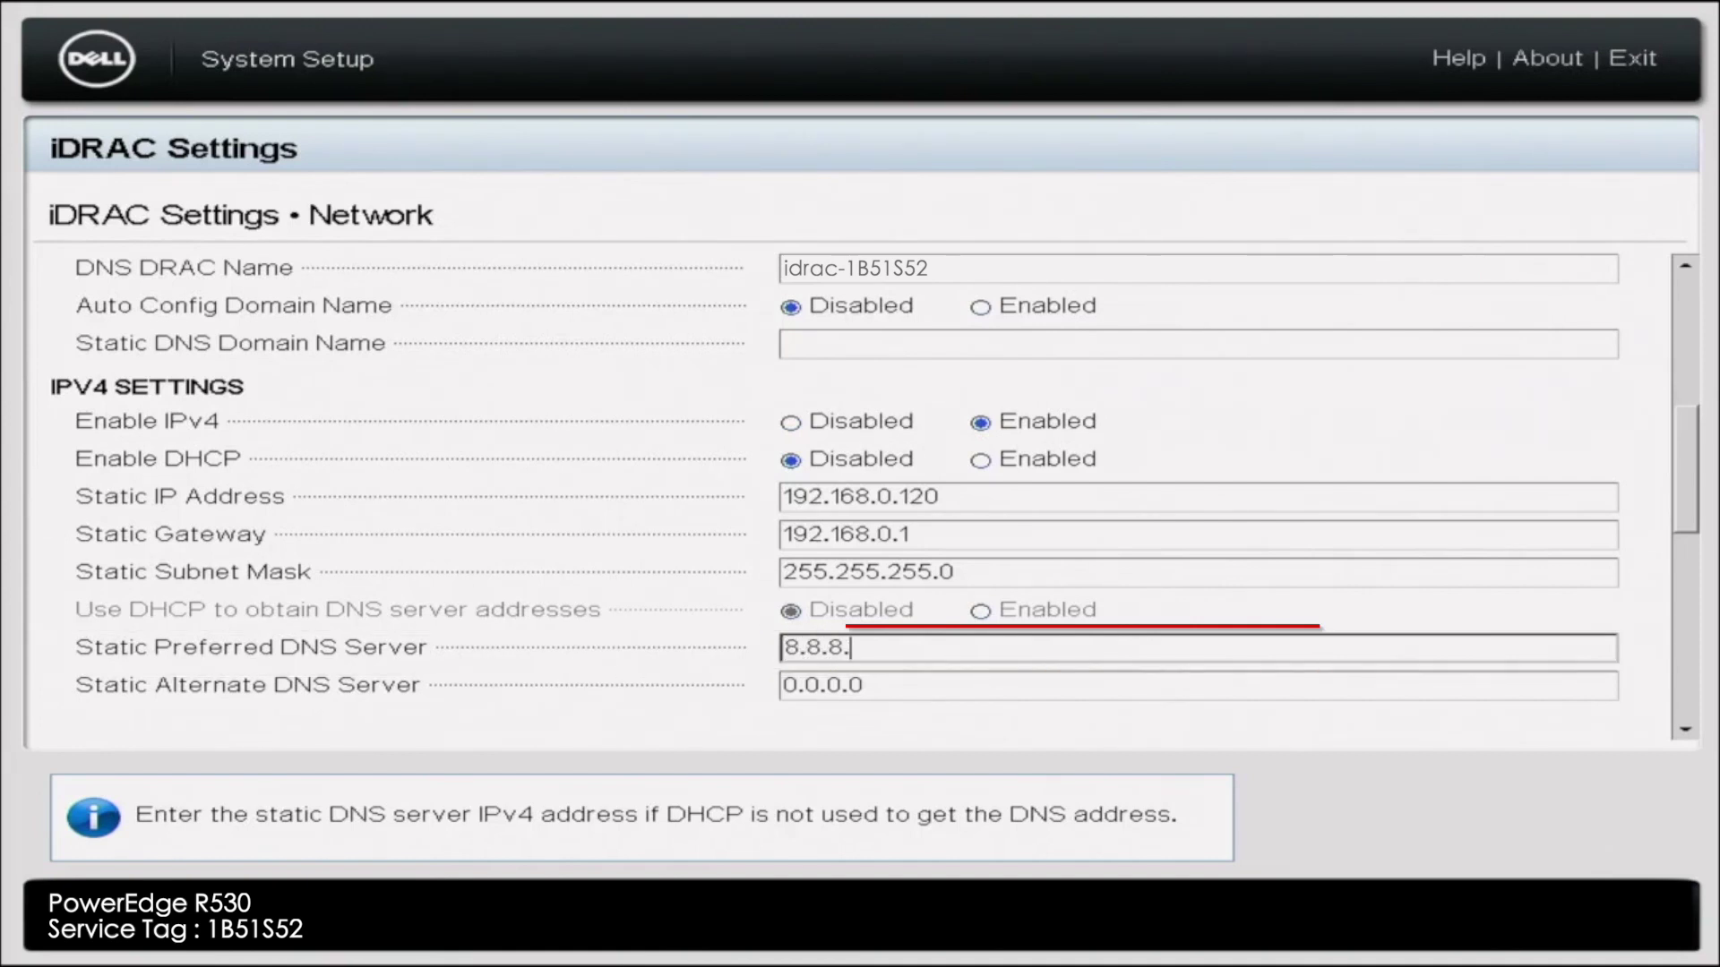
text(8)
key(Tab)
key(BackSpace)
key(BackSpace)
key(BackSpace)
key(BackSpace)
key(BackSpace)
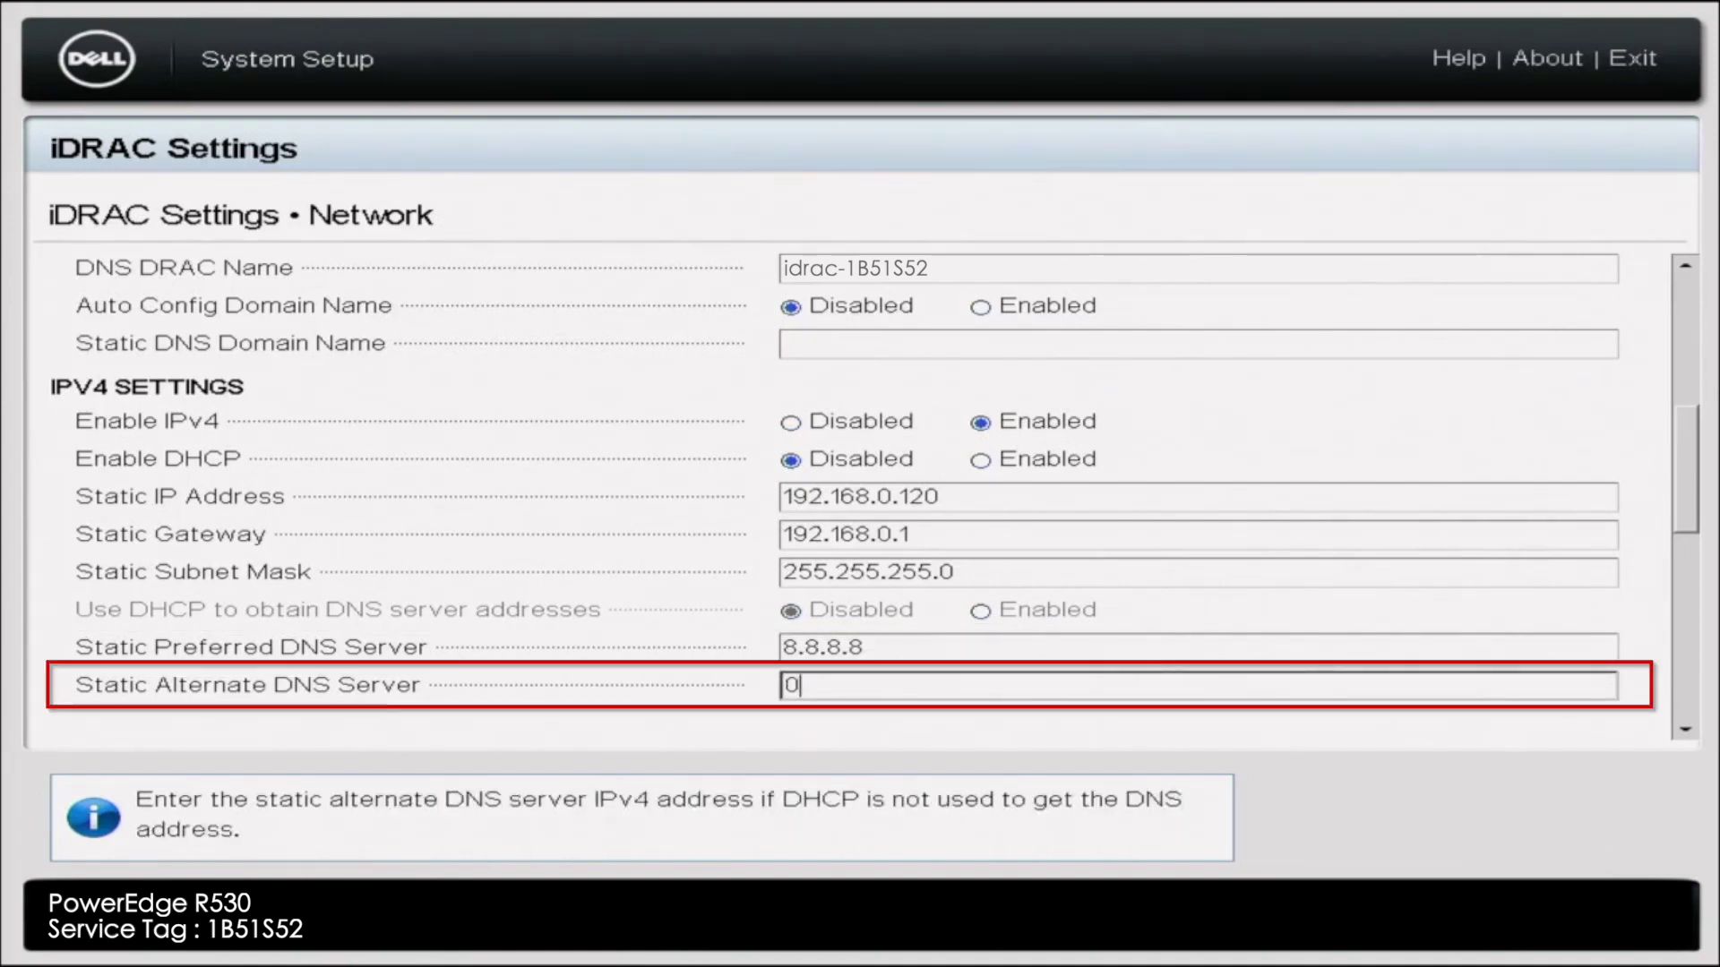
key(BackSpace)
text(8.8.)
text(4.4)
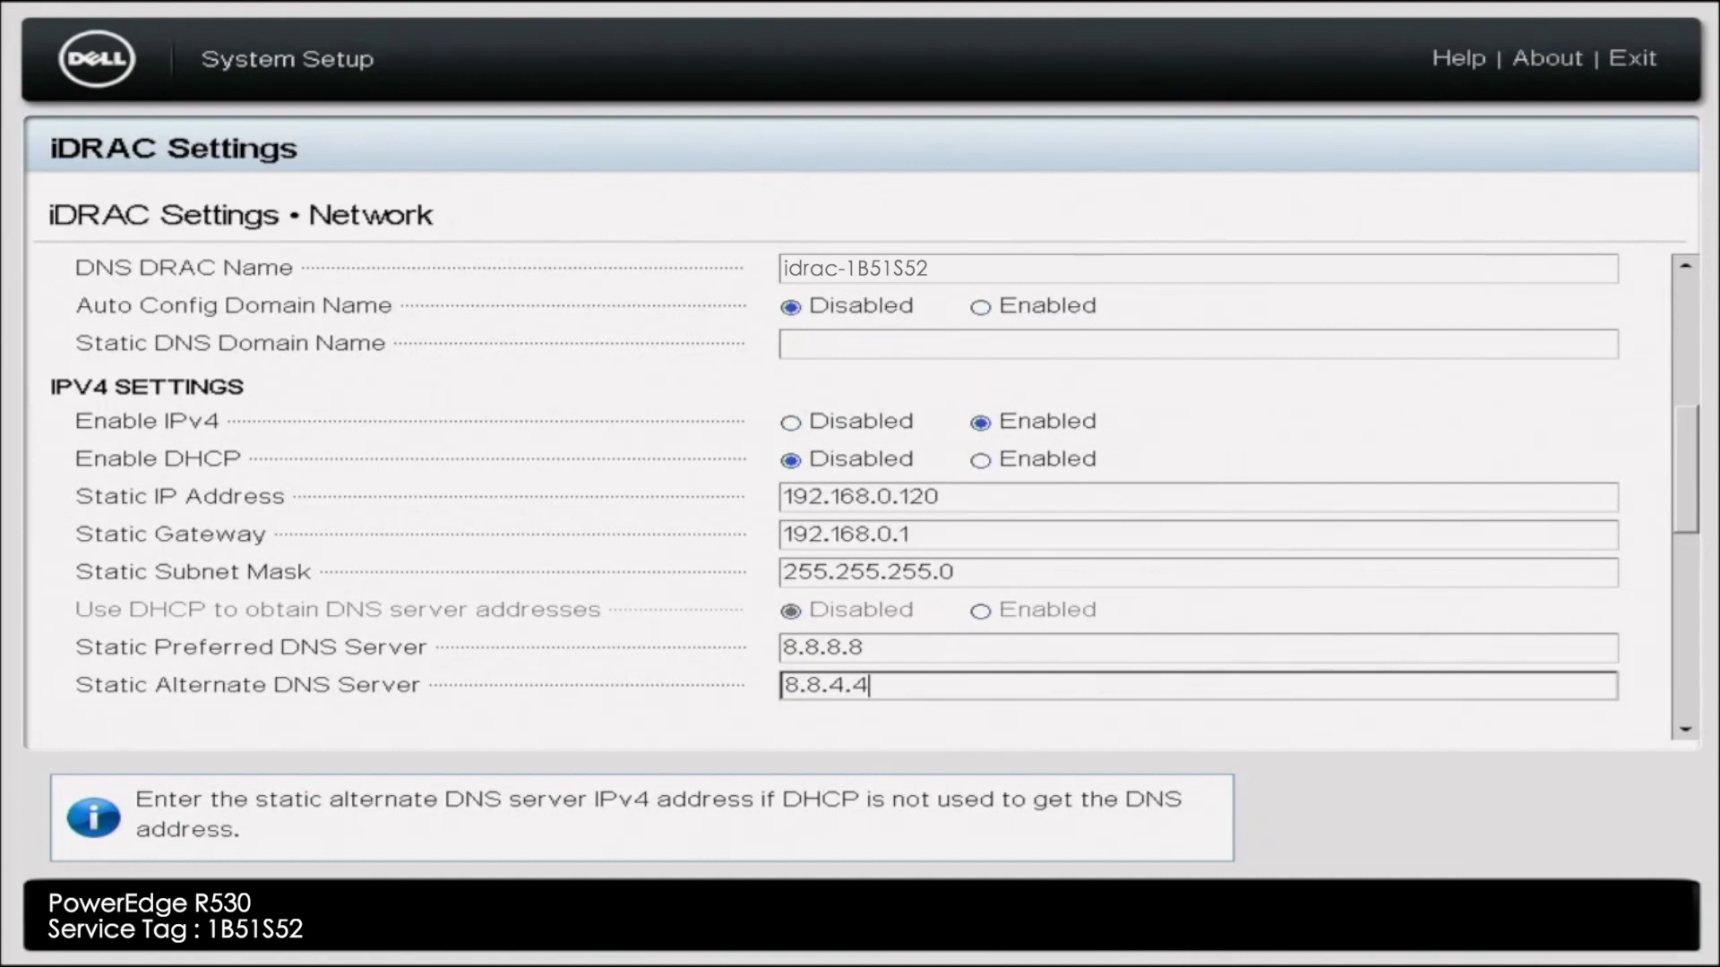
key(Tab)
key(Escape)
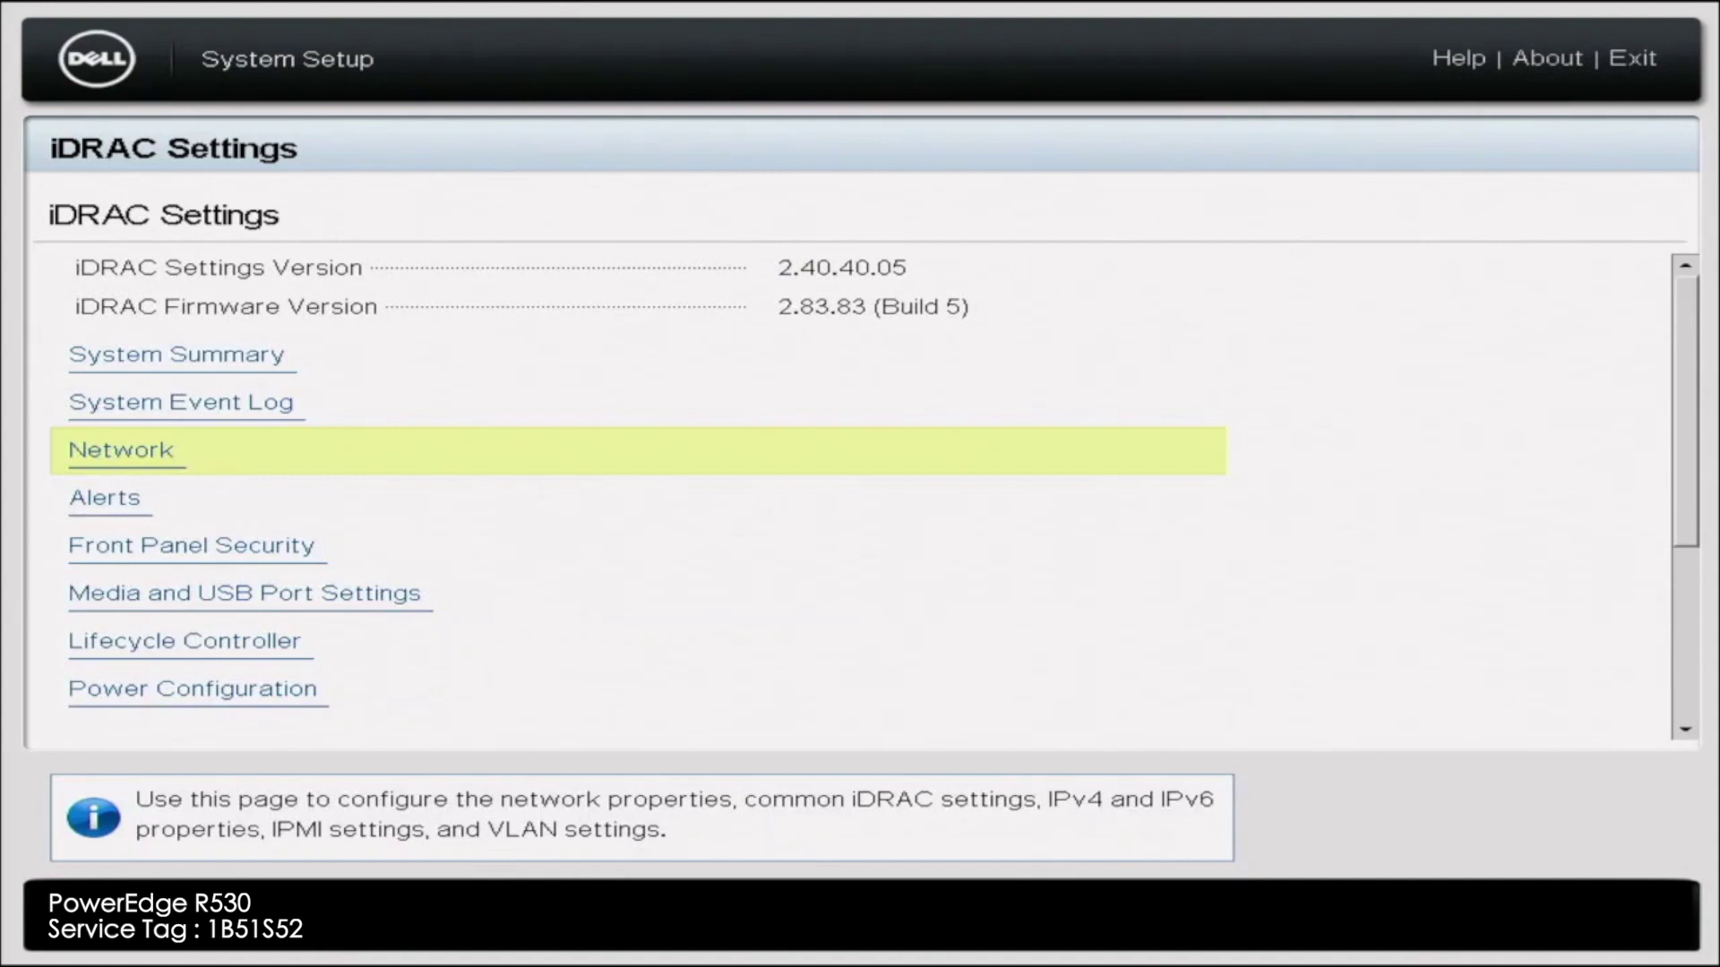
Step: Save the changed iDRAC network settings and dismiss the Success message
key(Escape)
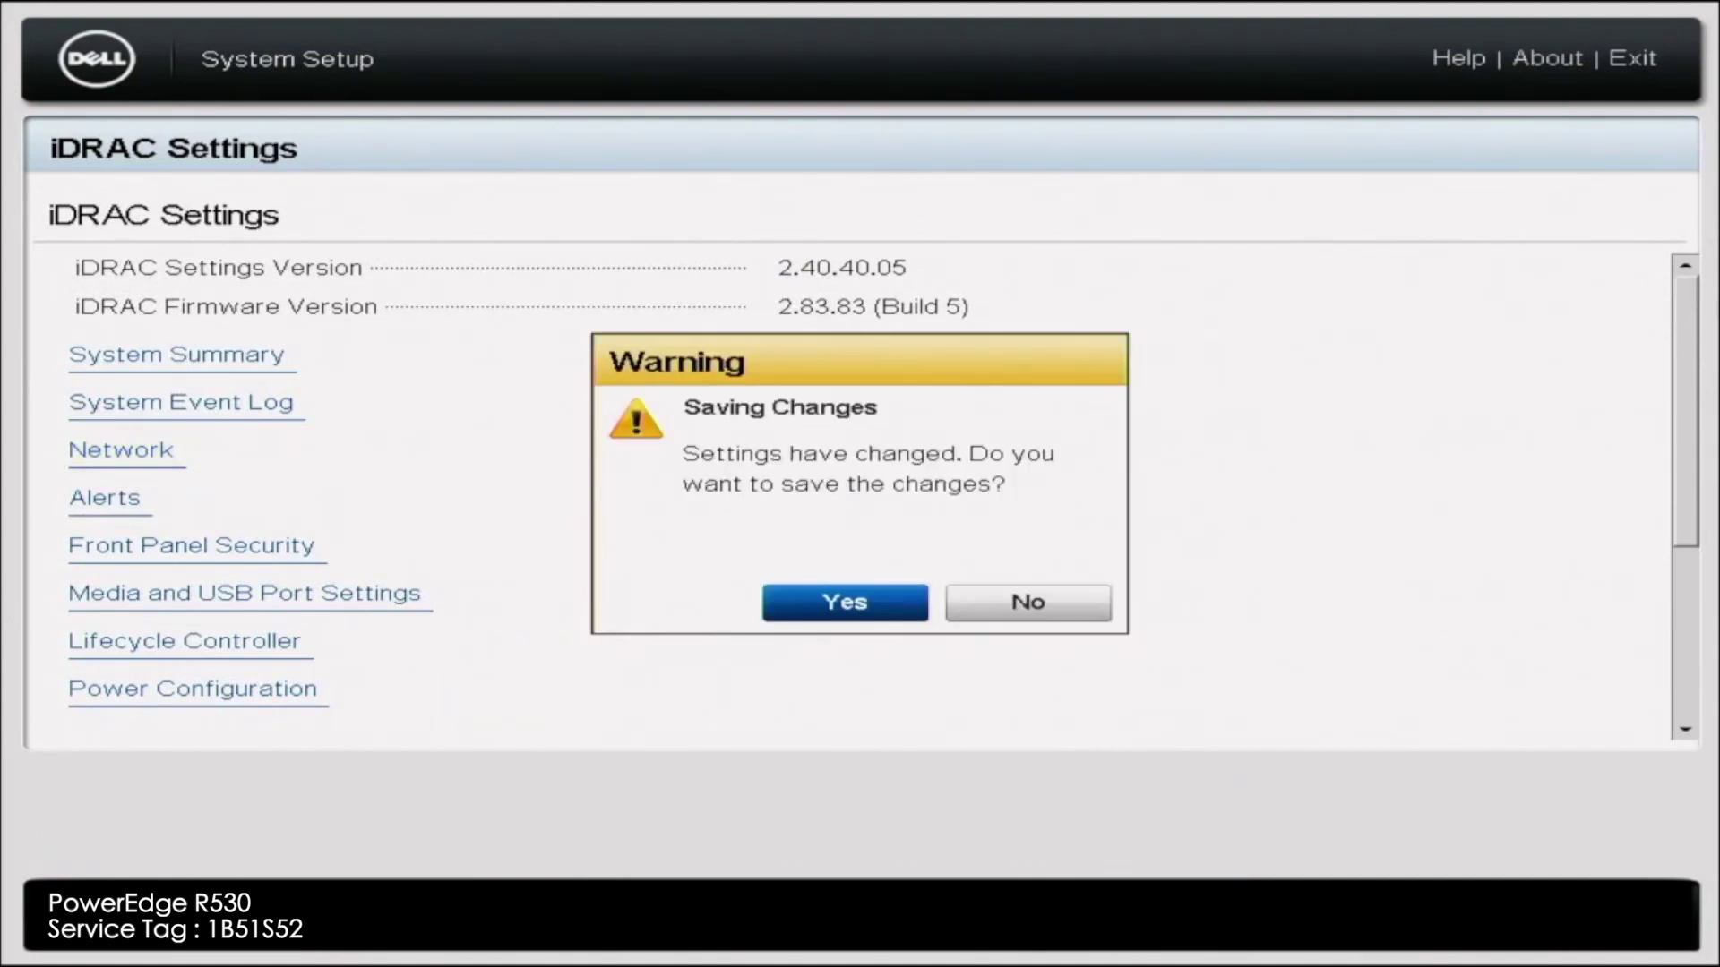
key(Return)
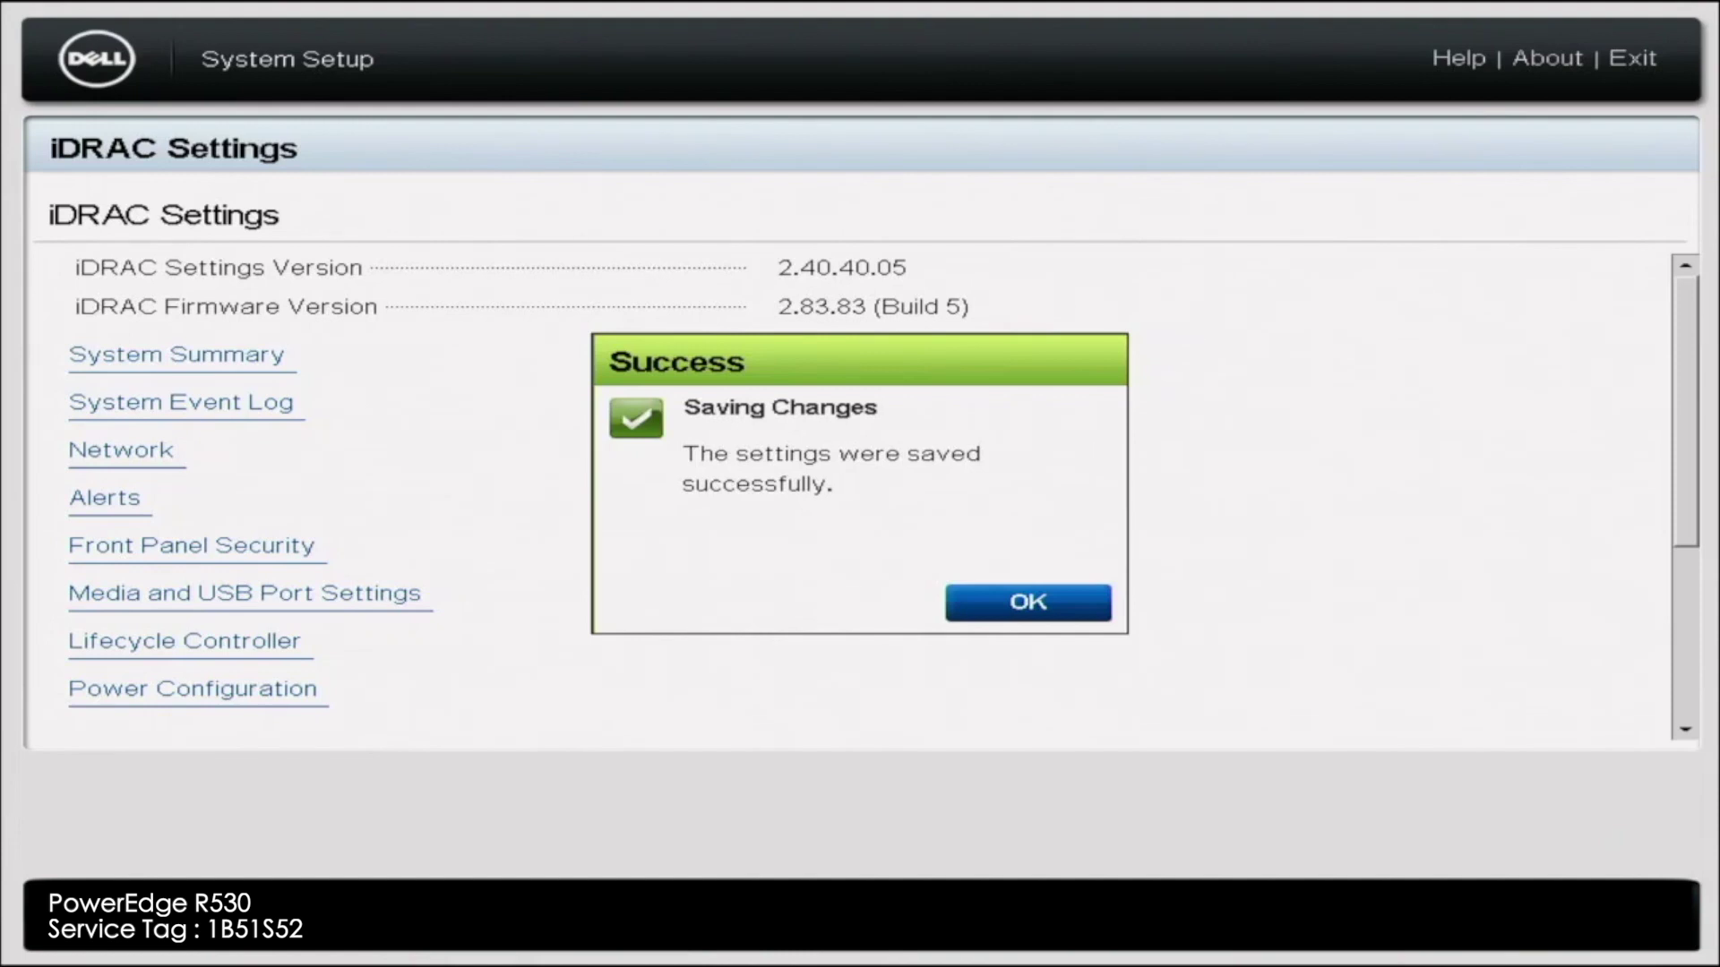
key(Return)
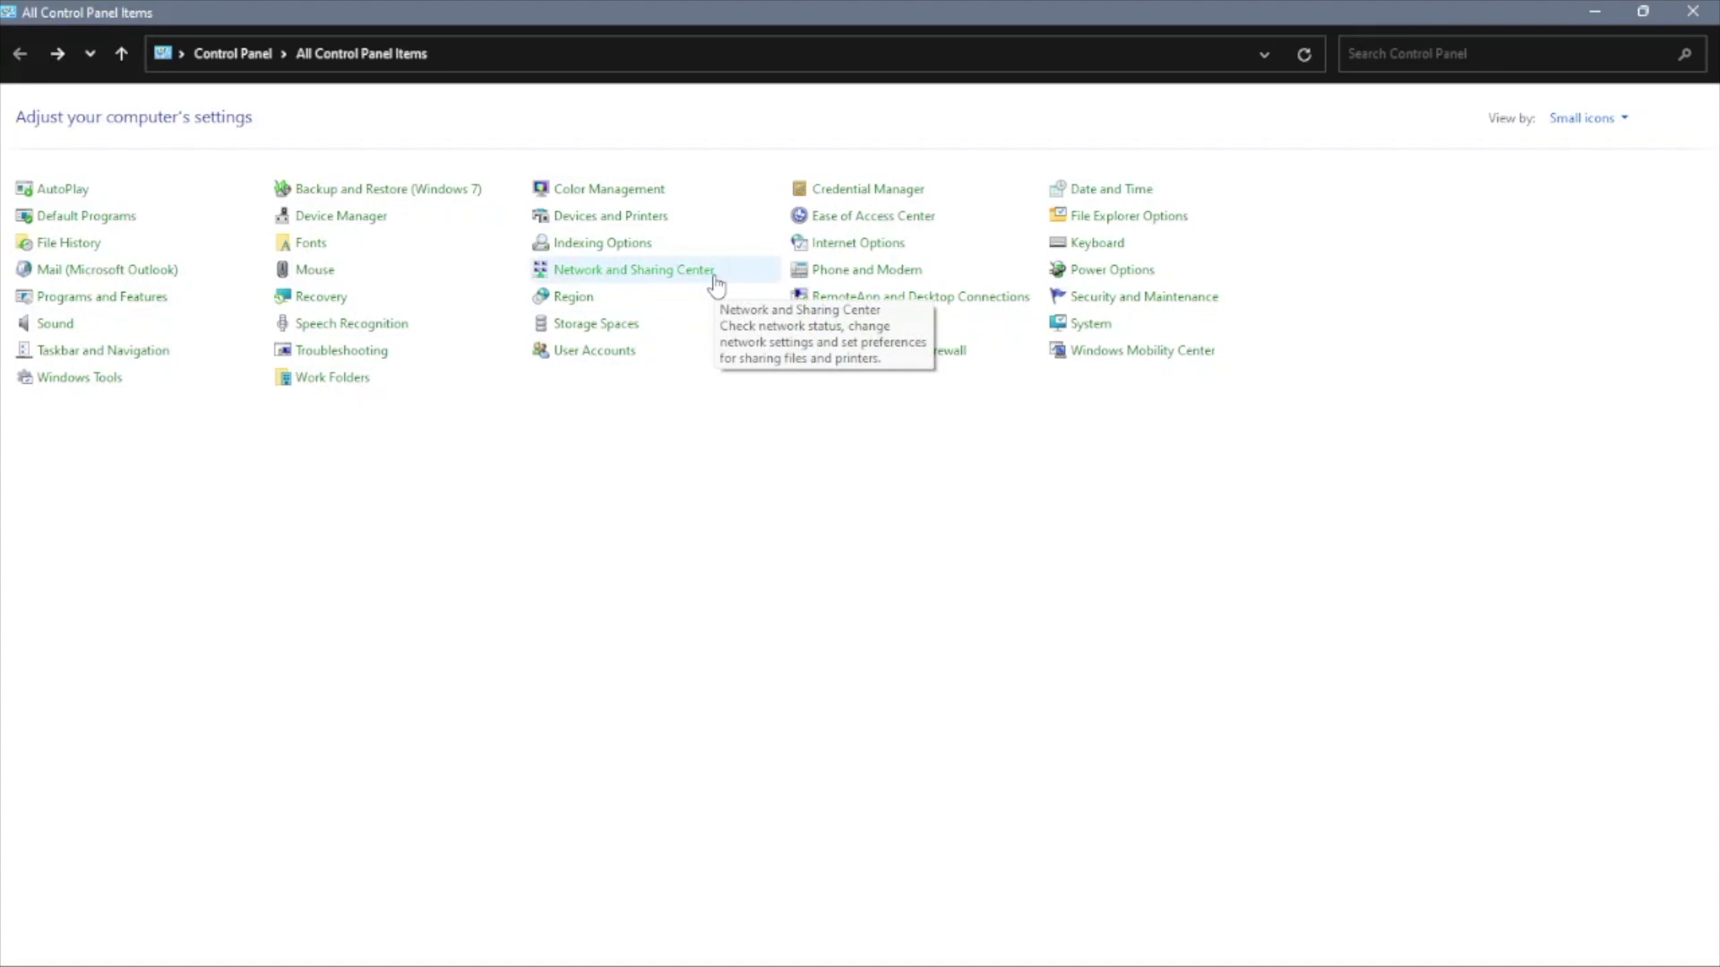
Step: Open the Ethernet adapter's Internet Protocol Version 4 (TCP/IPv4) properties from Network and Sharing Center
click(714, 276)
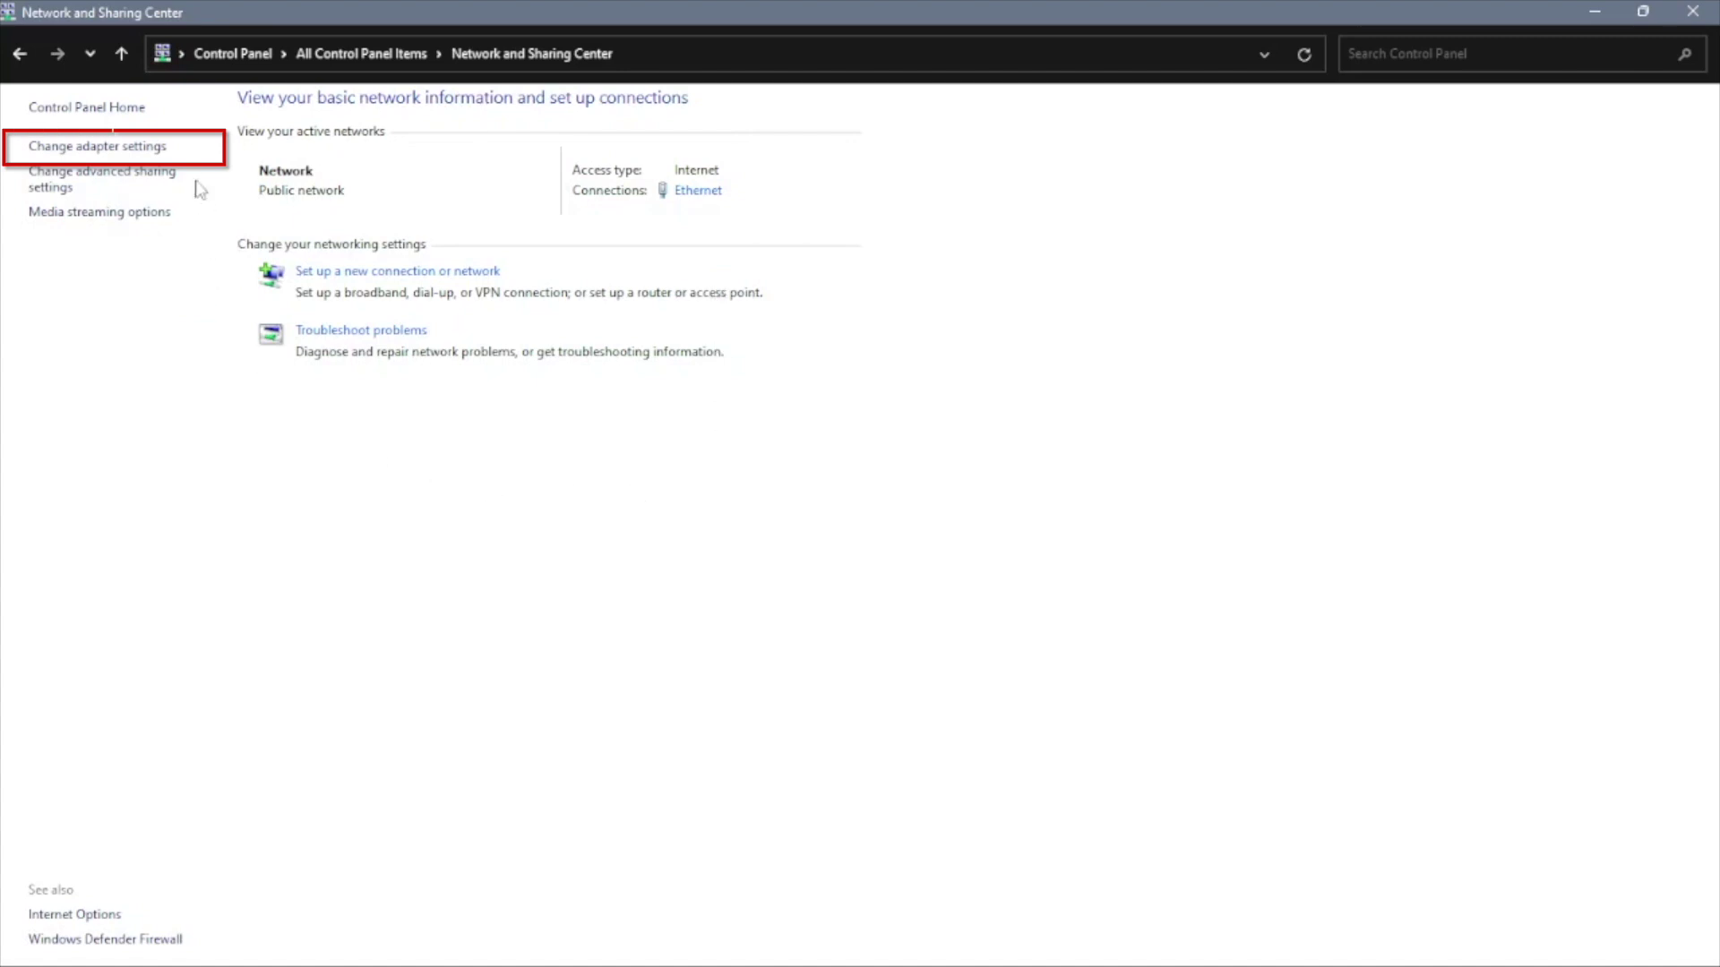
click(165, 147)
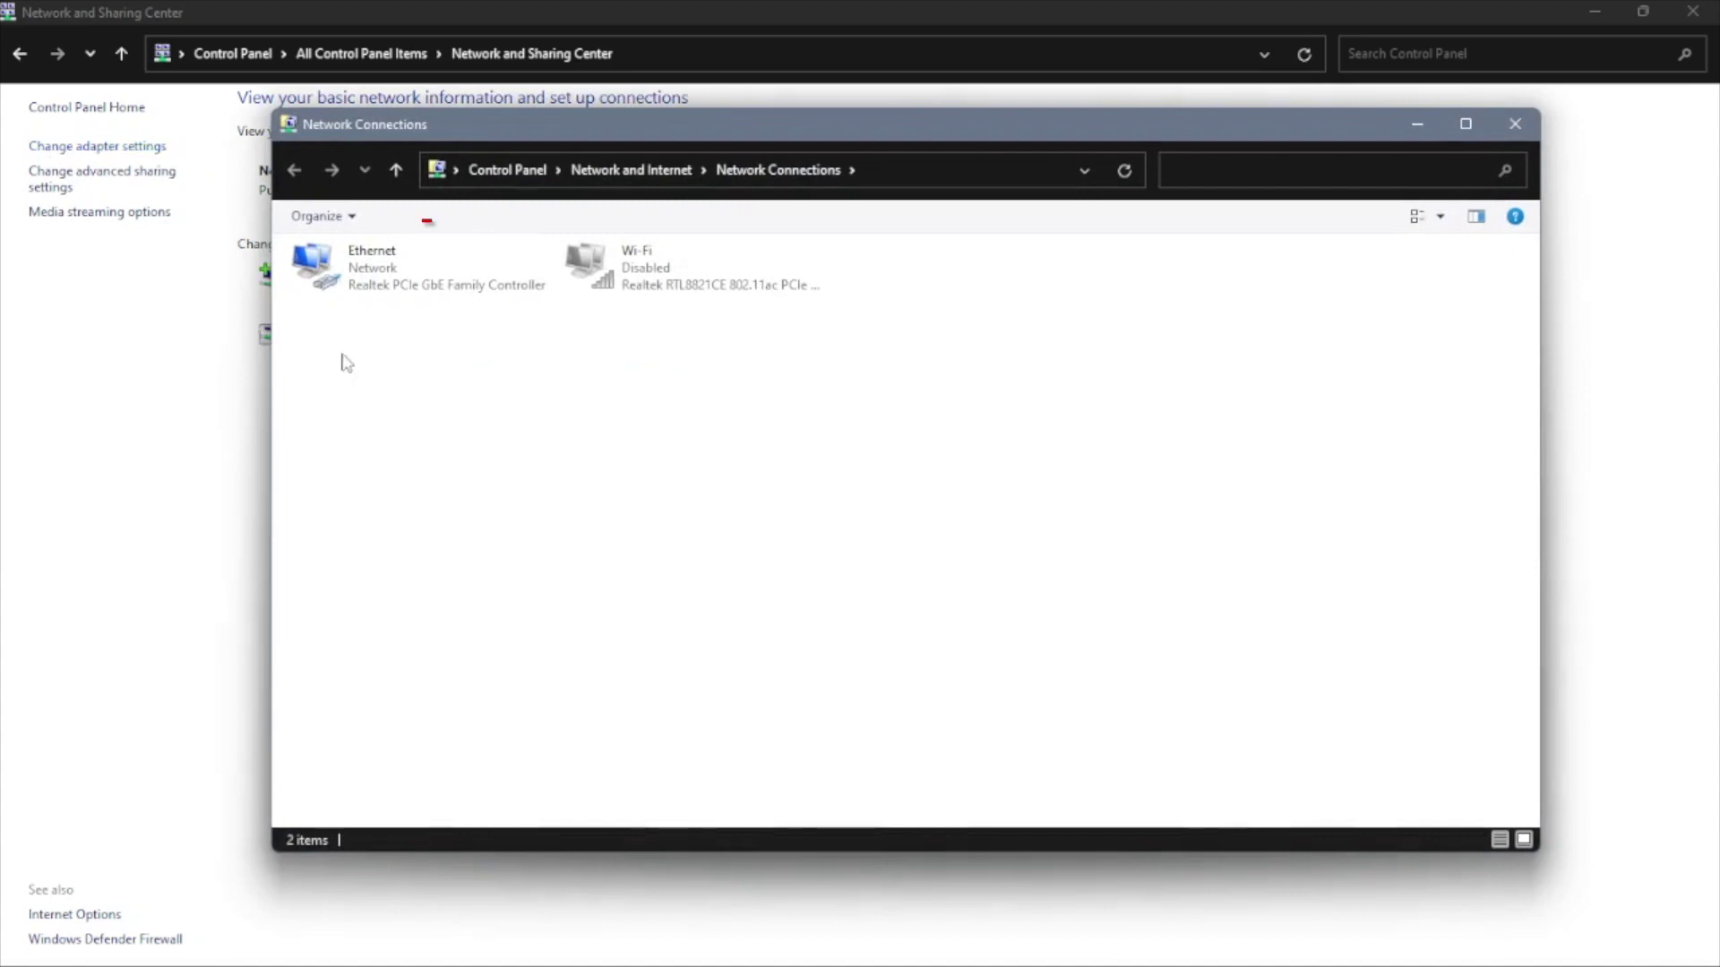
click(471, 261)
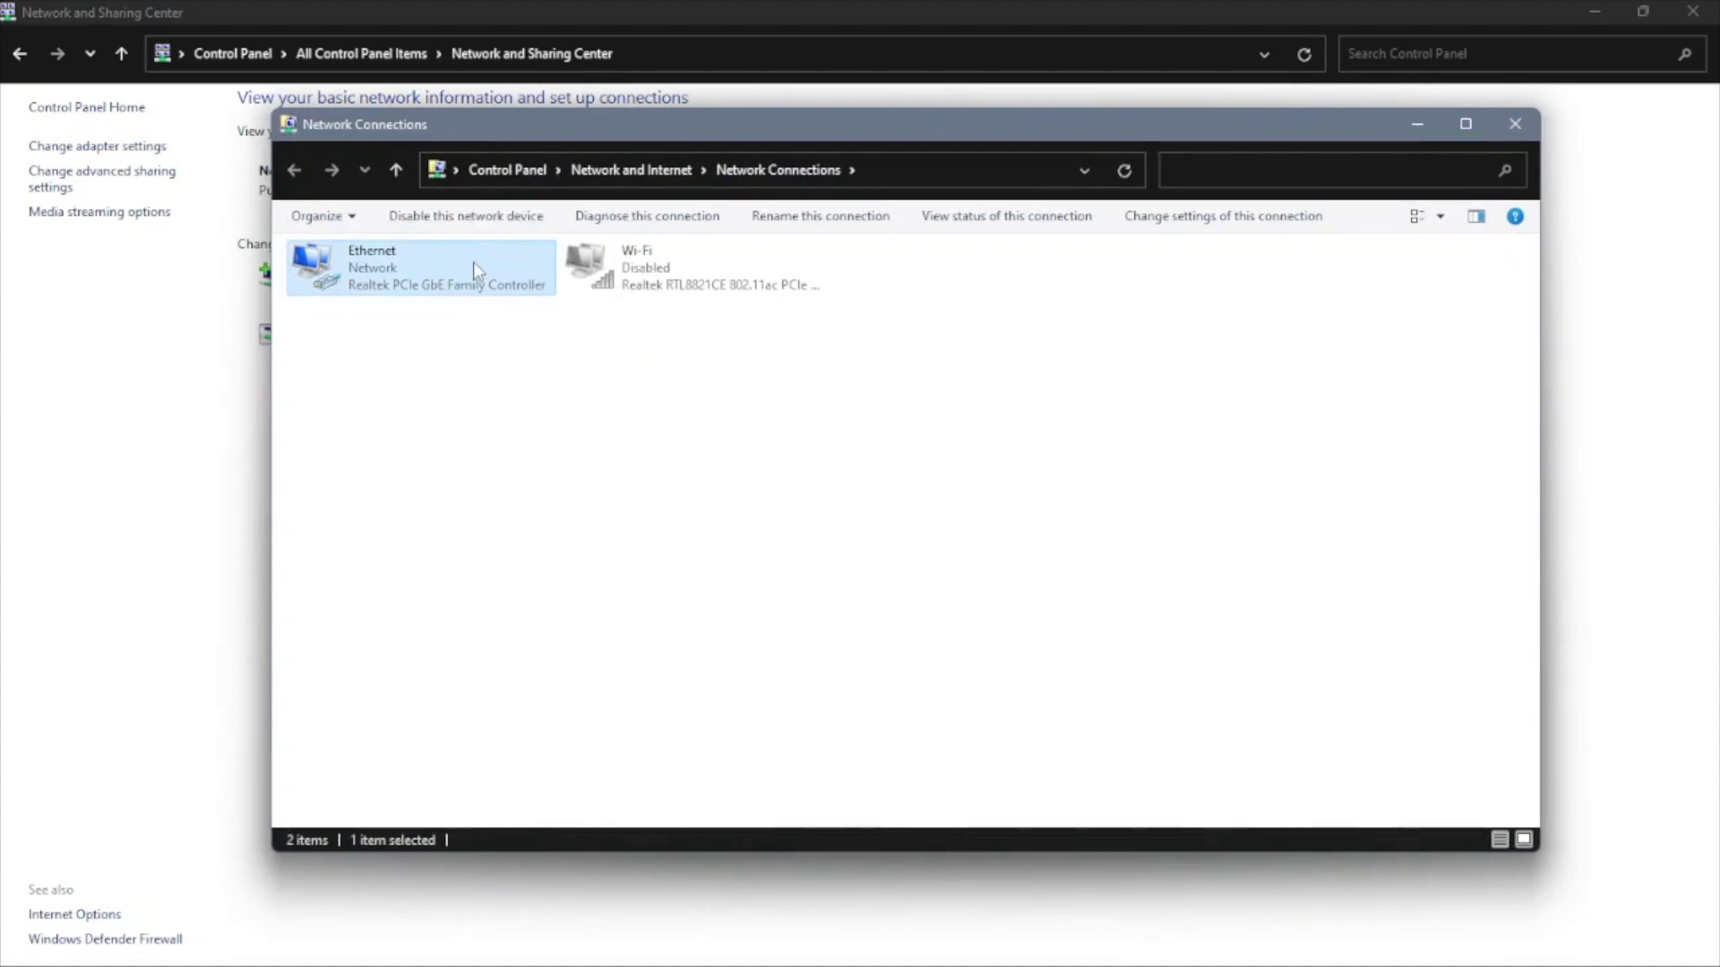
right_click(473, 262)
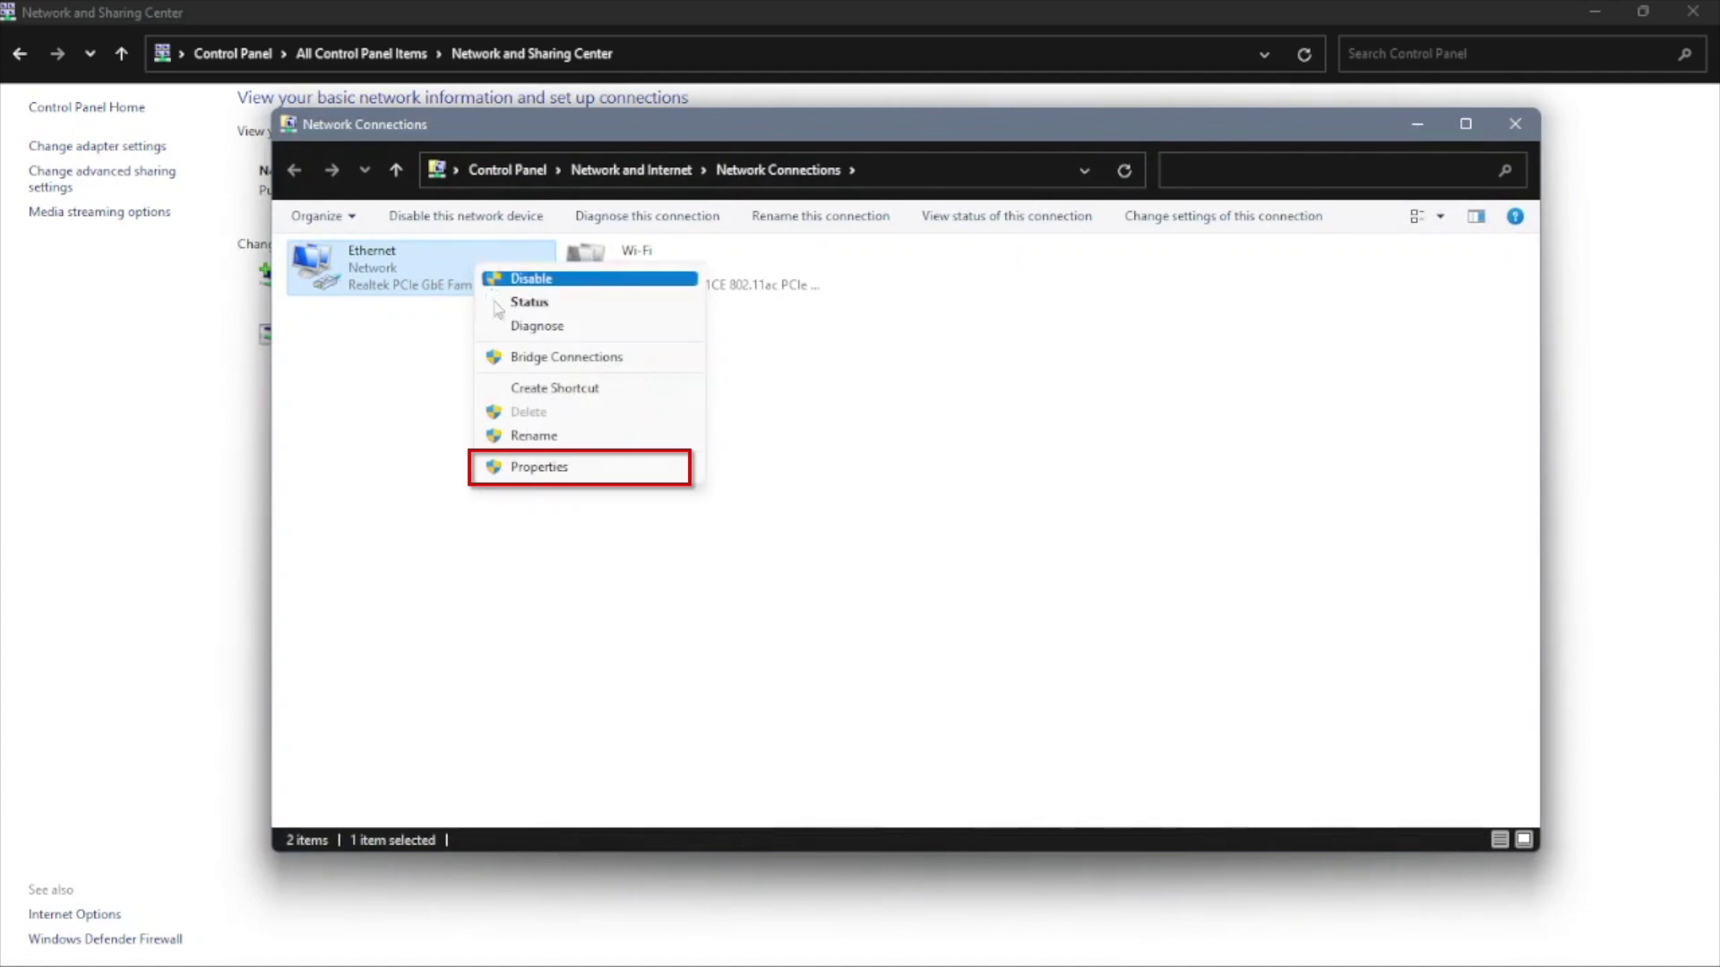
click(692, 465)
click(546, 468)
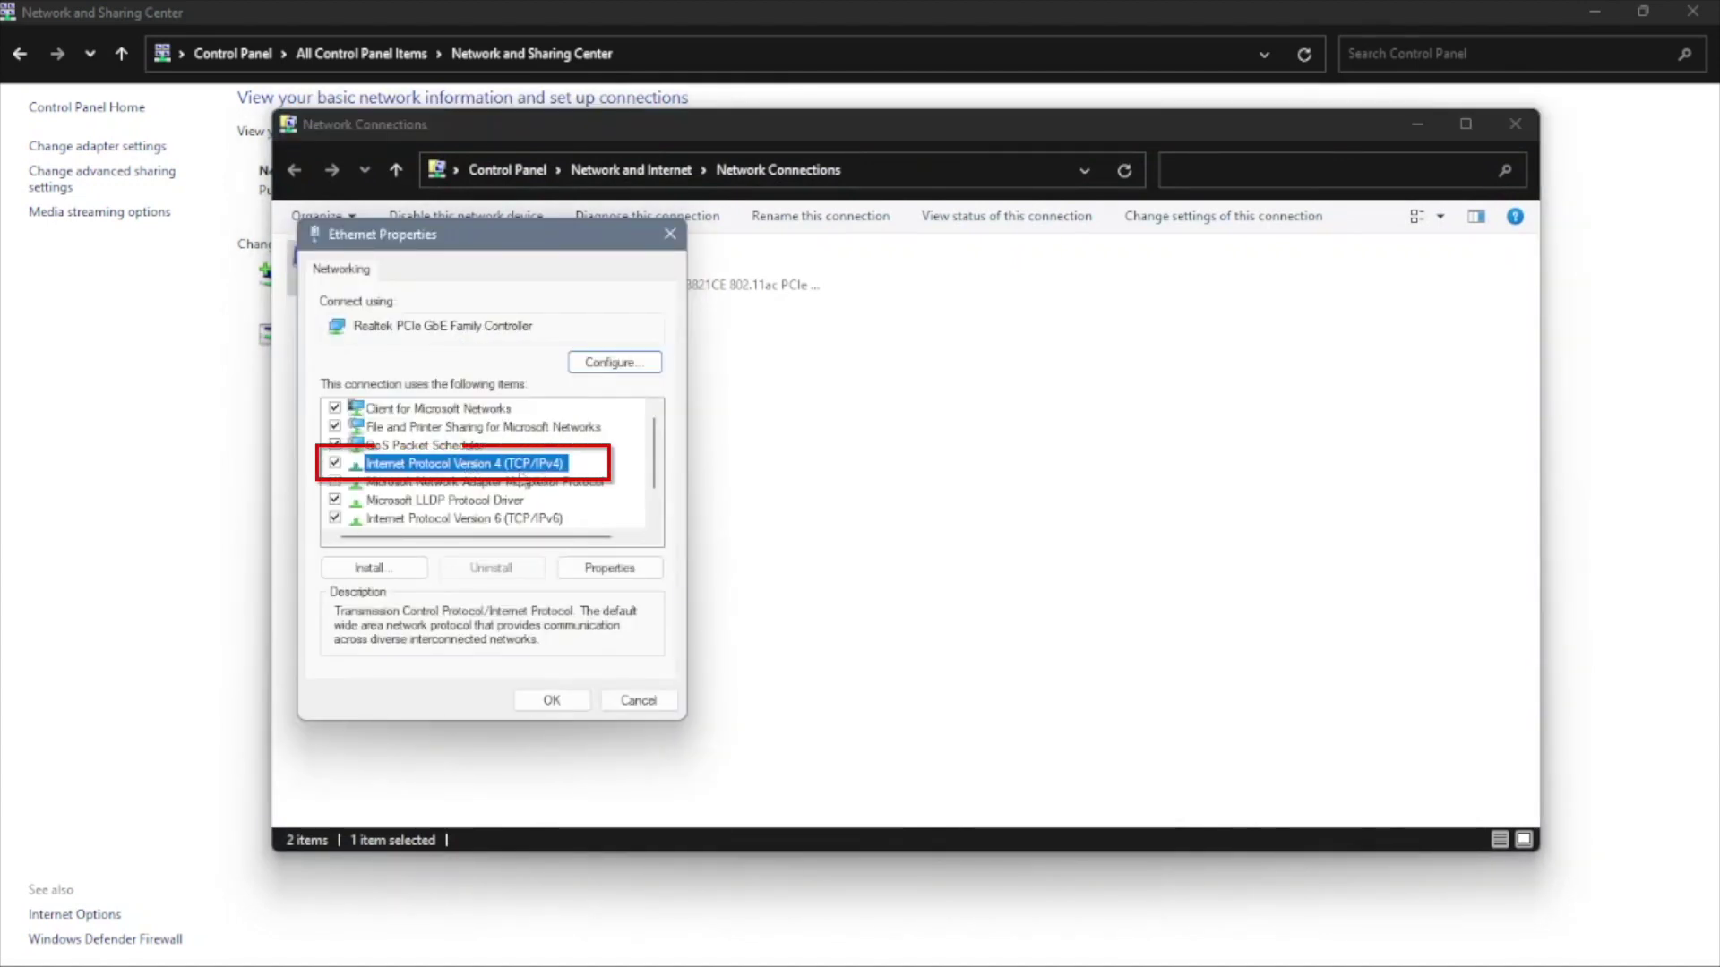
double_click(520, 465)
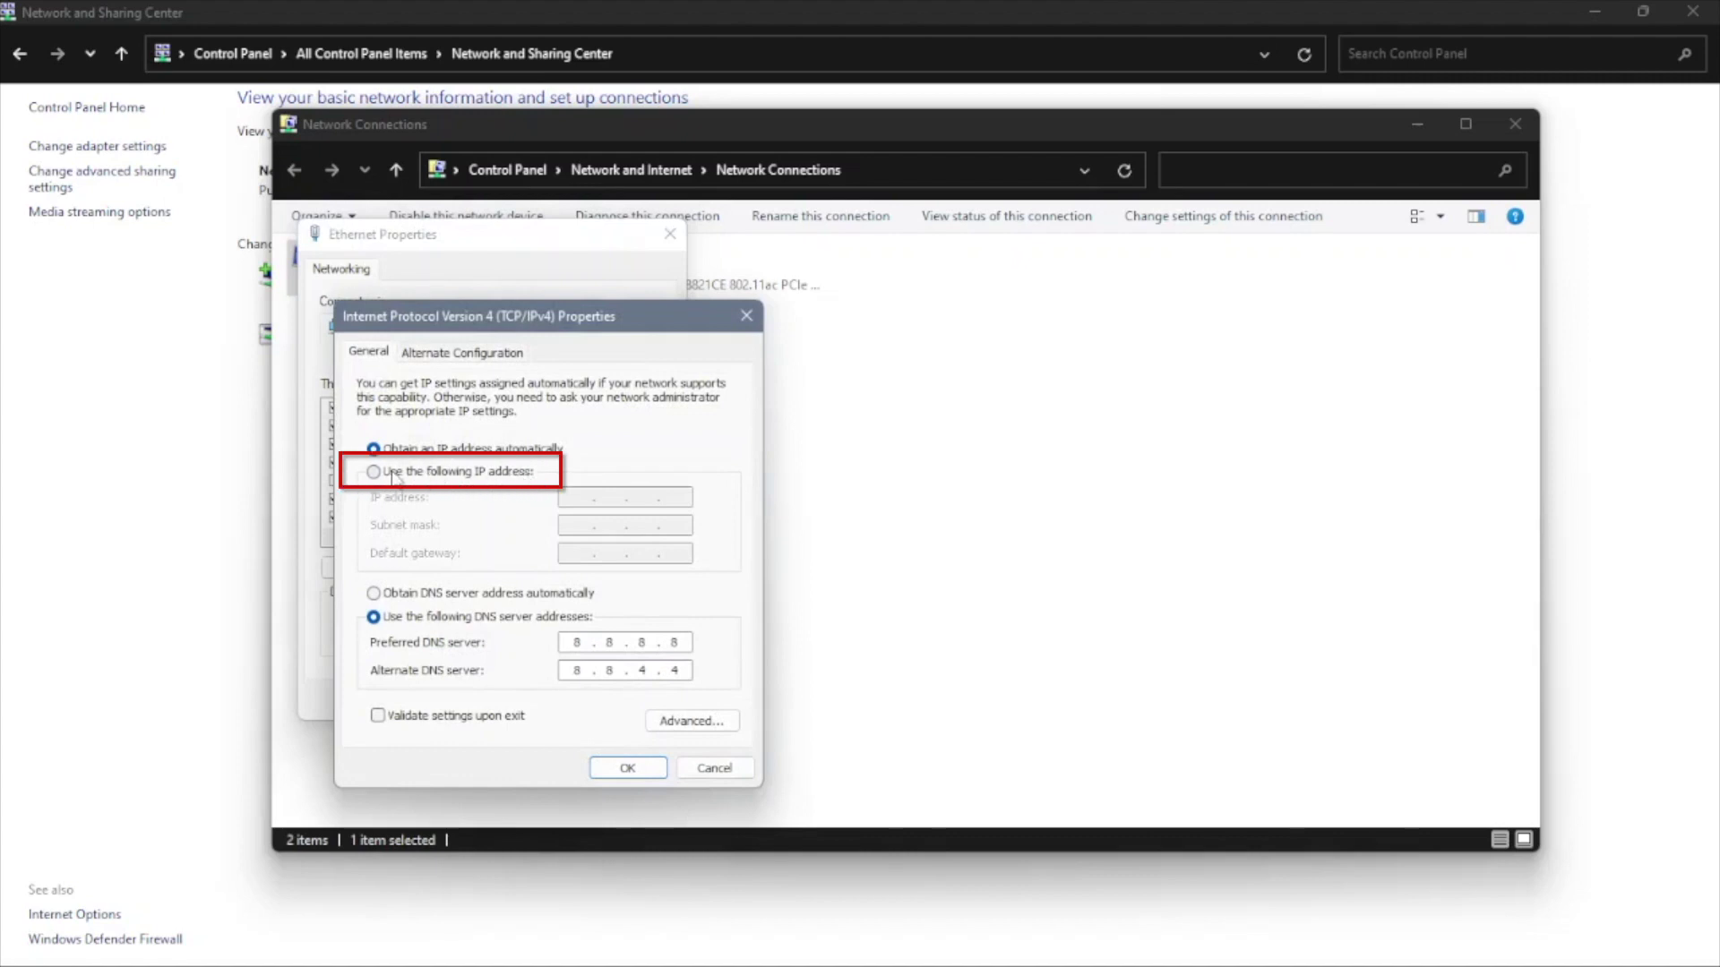
Step: Assign static IP 192.168.0.199, mask 255.255.255.0 and gateway 192.168.0.1, and confirm
click(442, 473)
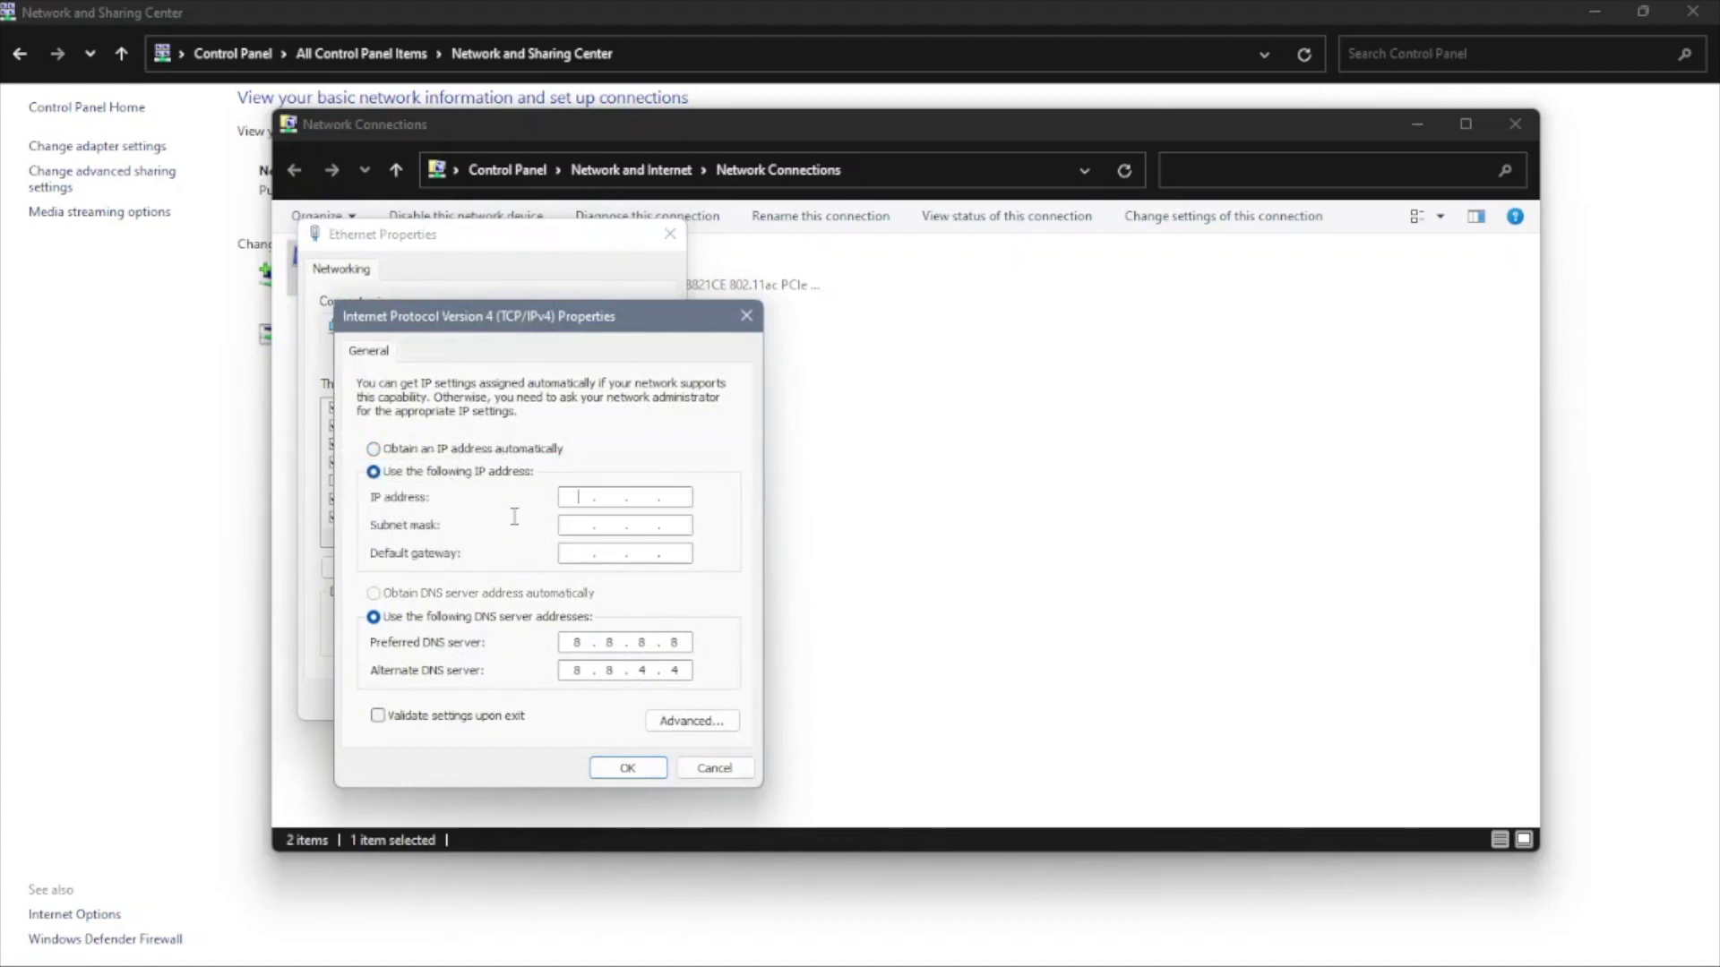
text(192 . )
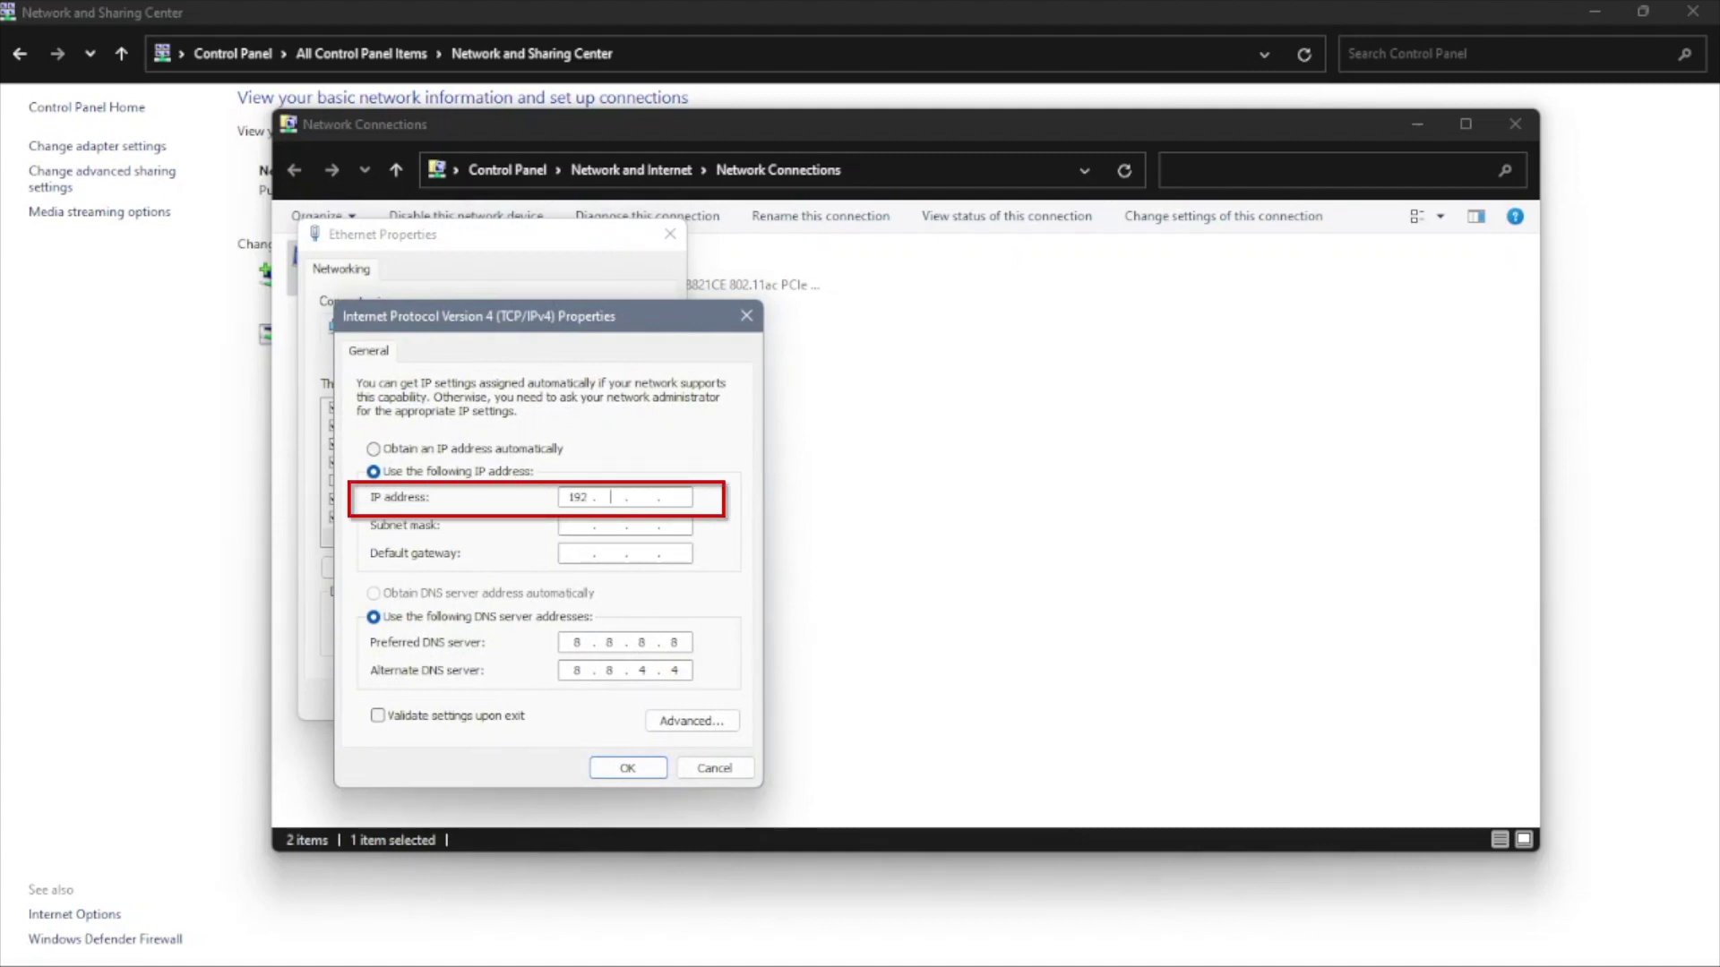
text(168 . )
text(0 . 199)
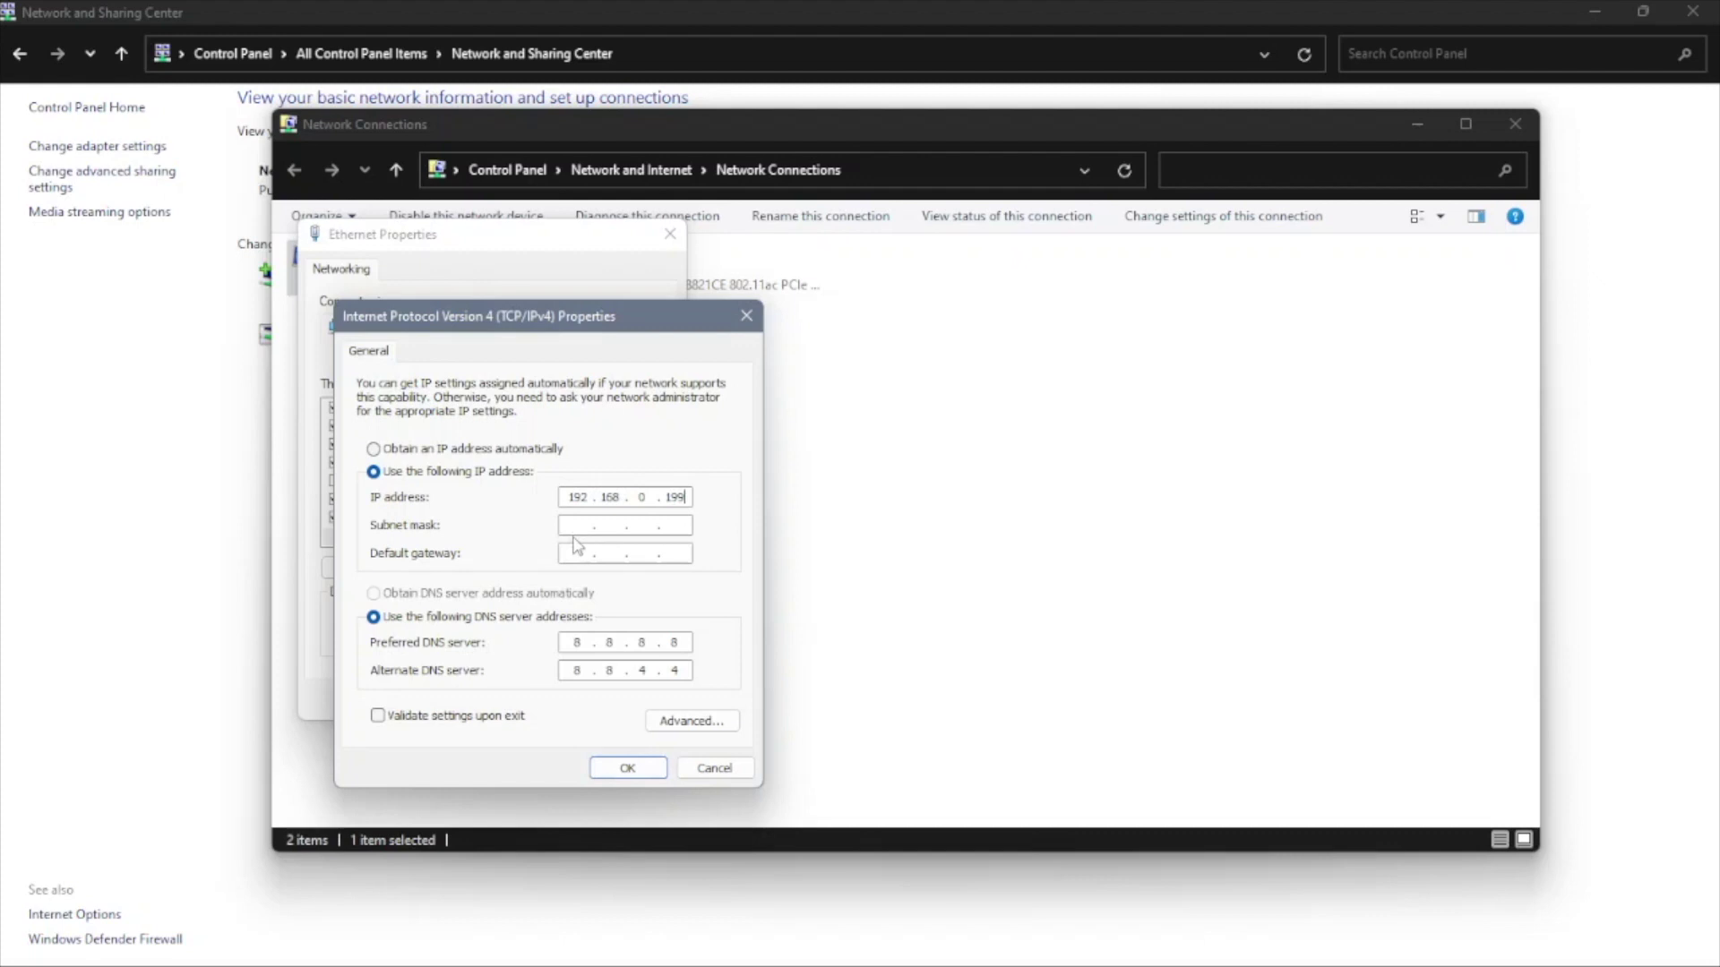
click(575, 549)
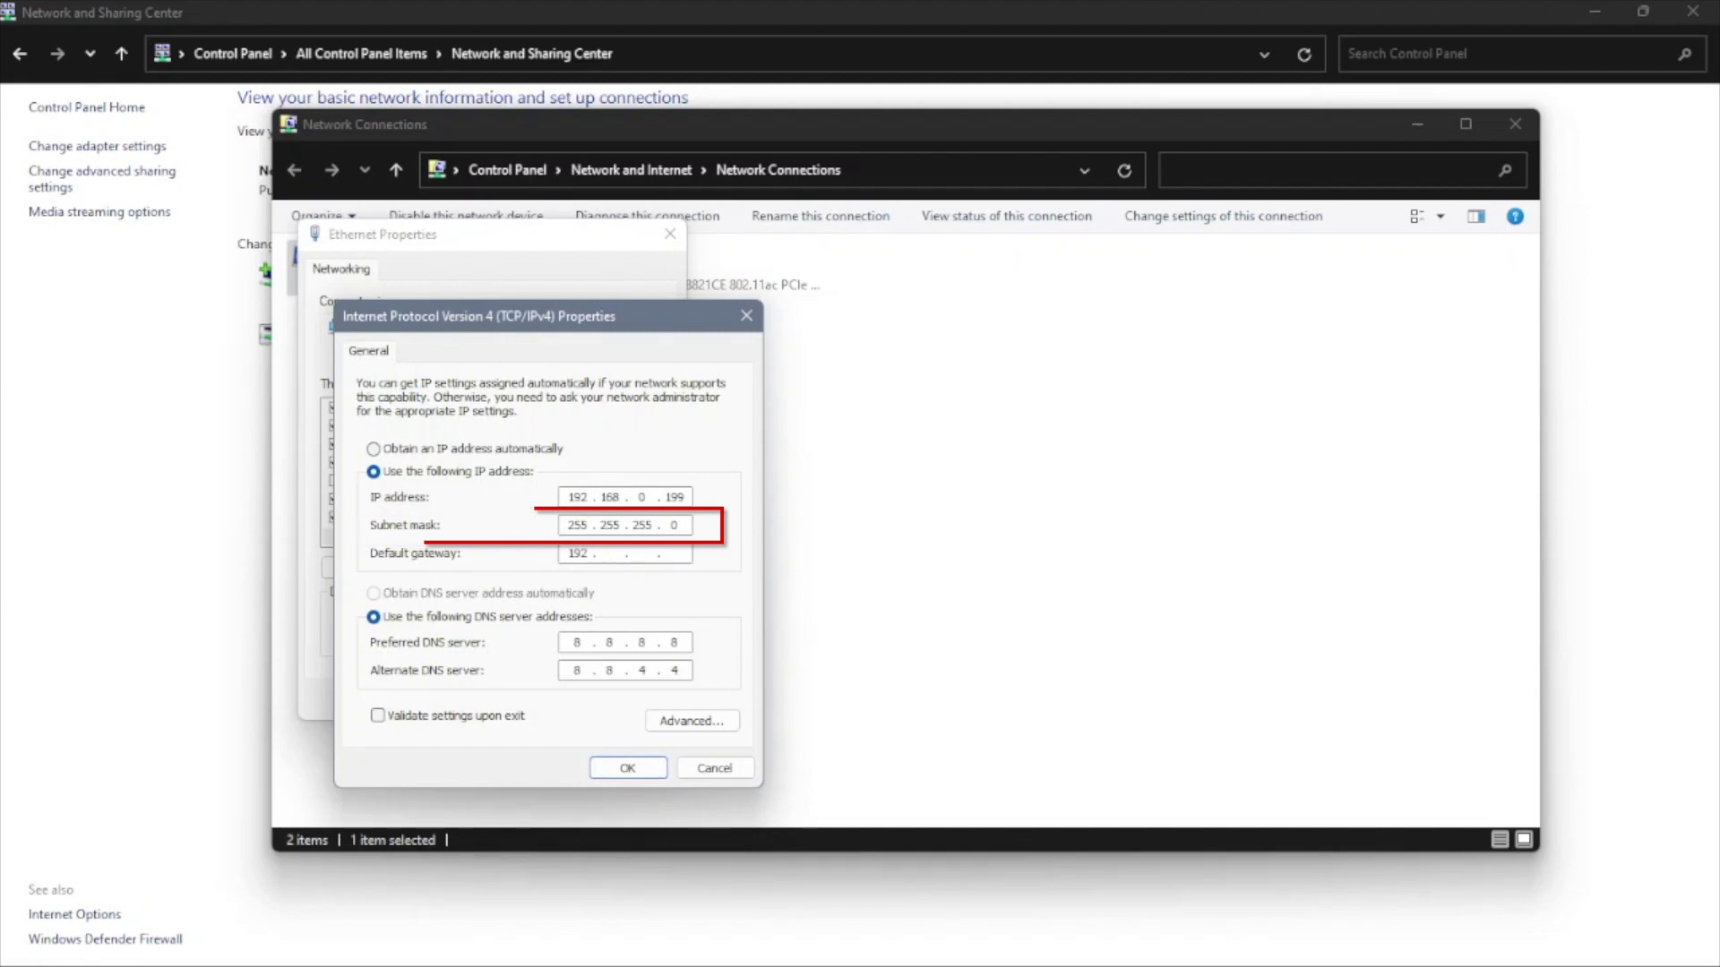
text(192 . 168 . )
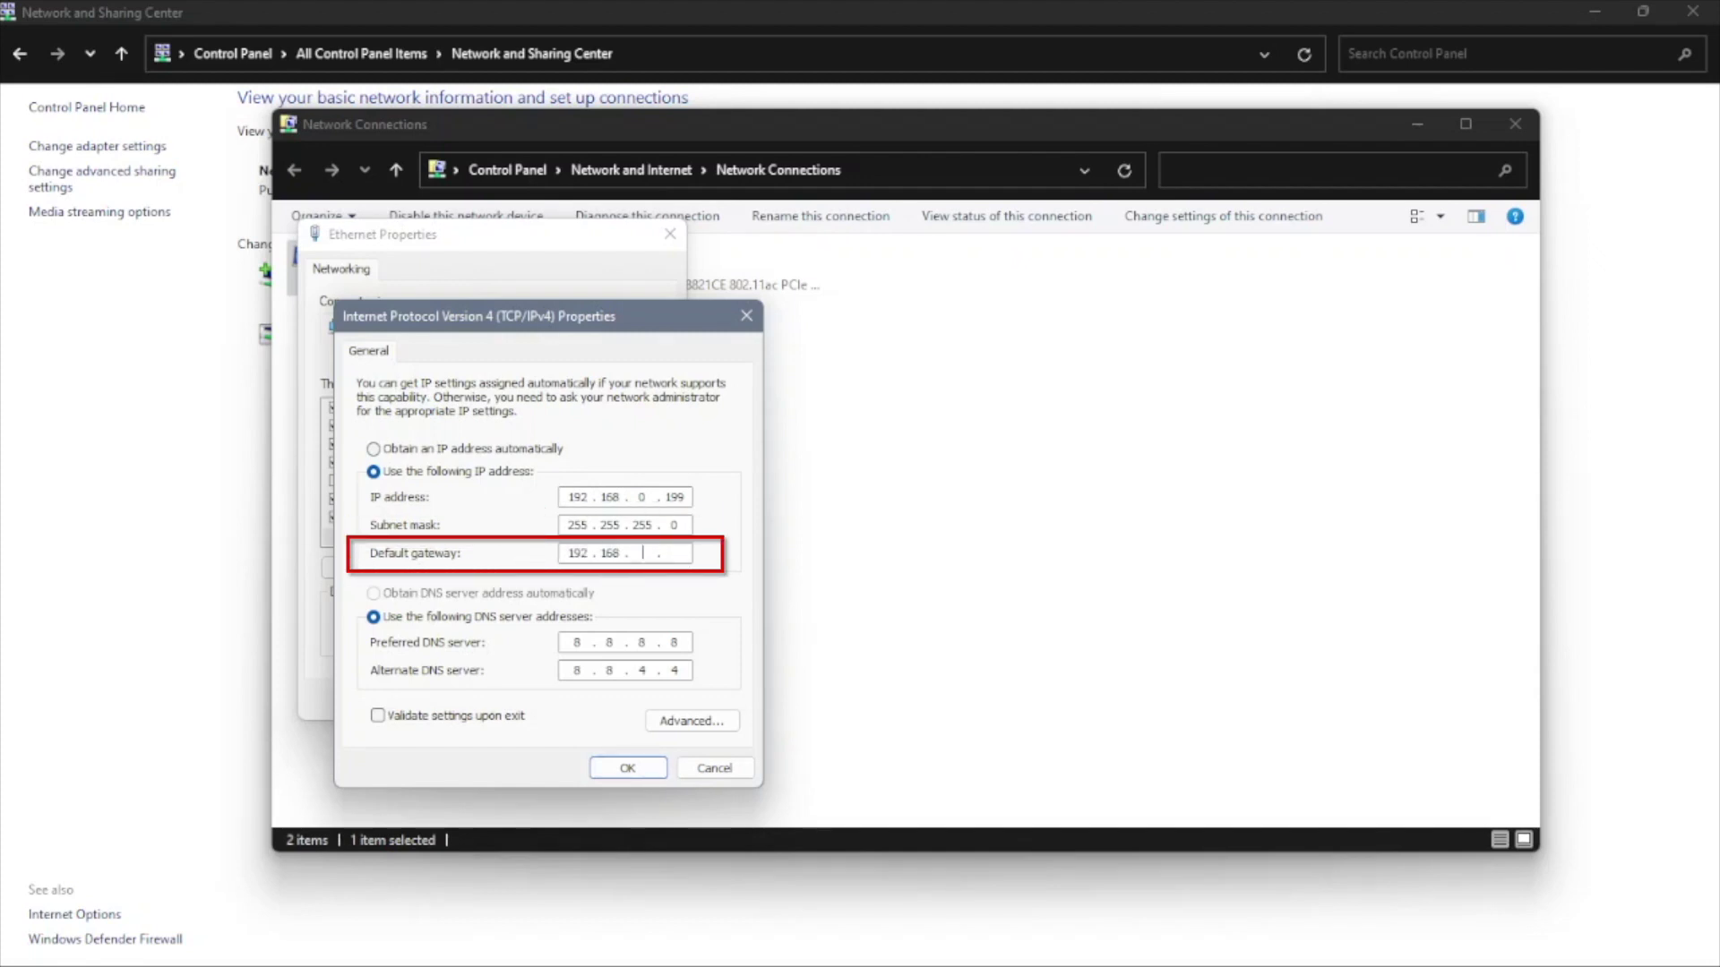
text(0 )
text(. 1)
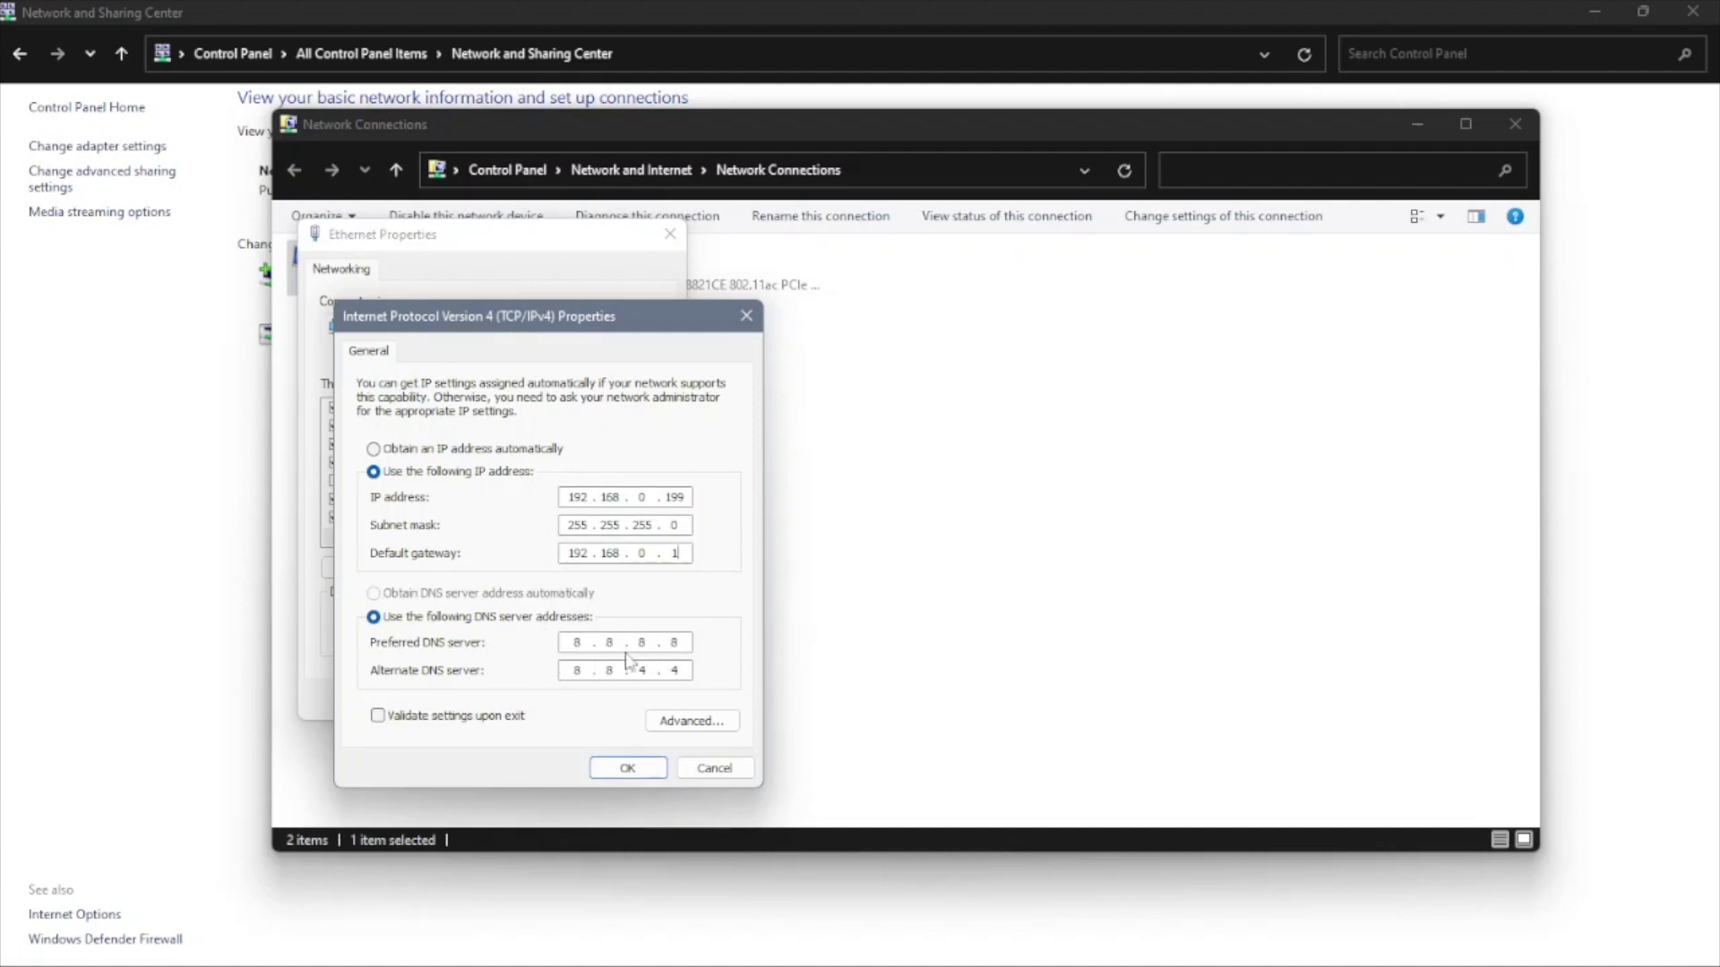
click(630, 768)
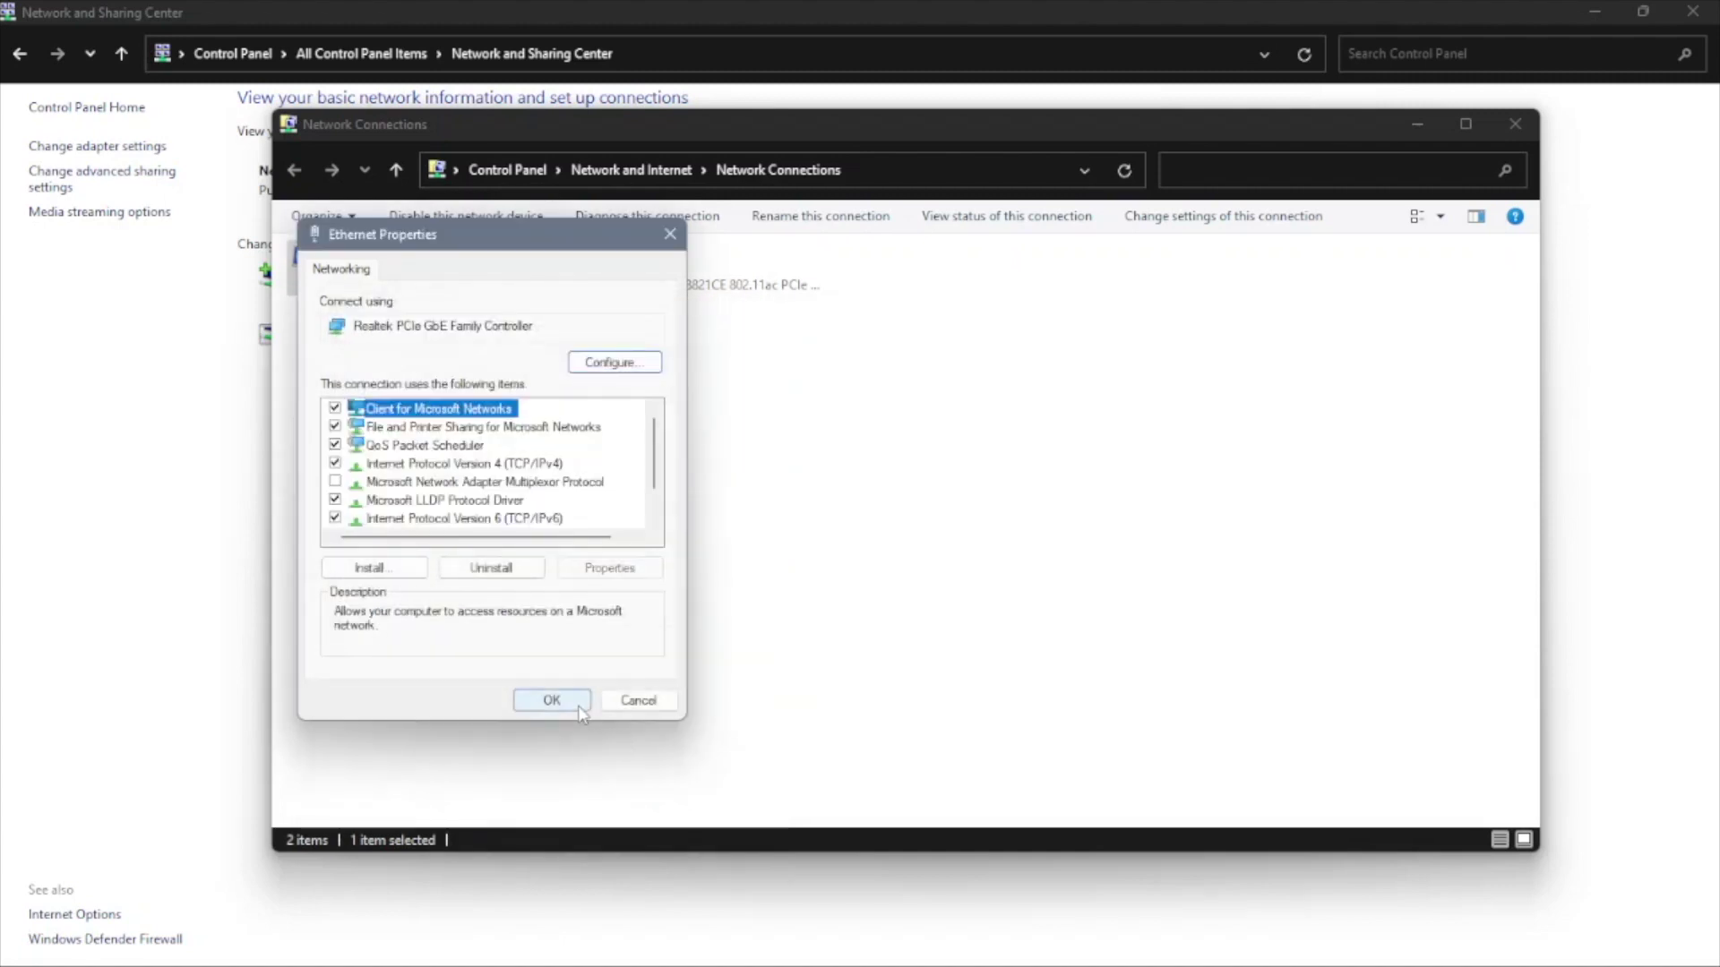
Step: Close Ethernet Properties and enter 198.168.0.120 in the Edge address bar
click(579, 705)
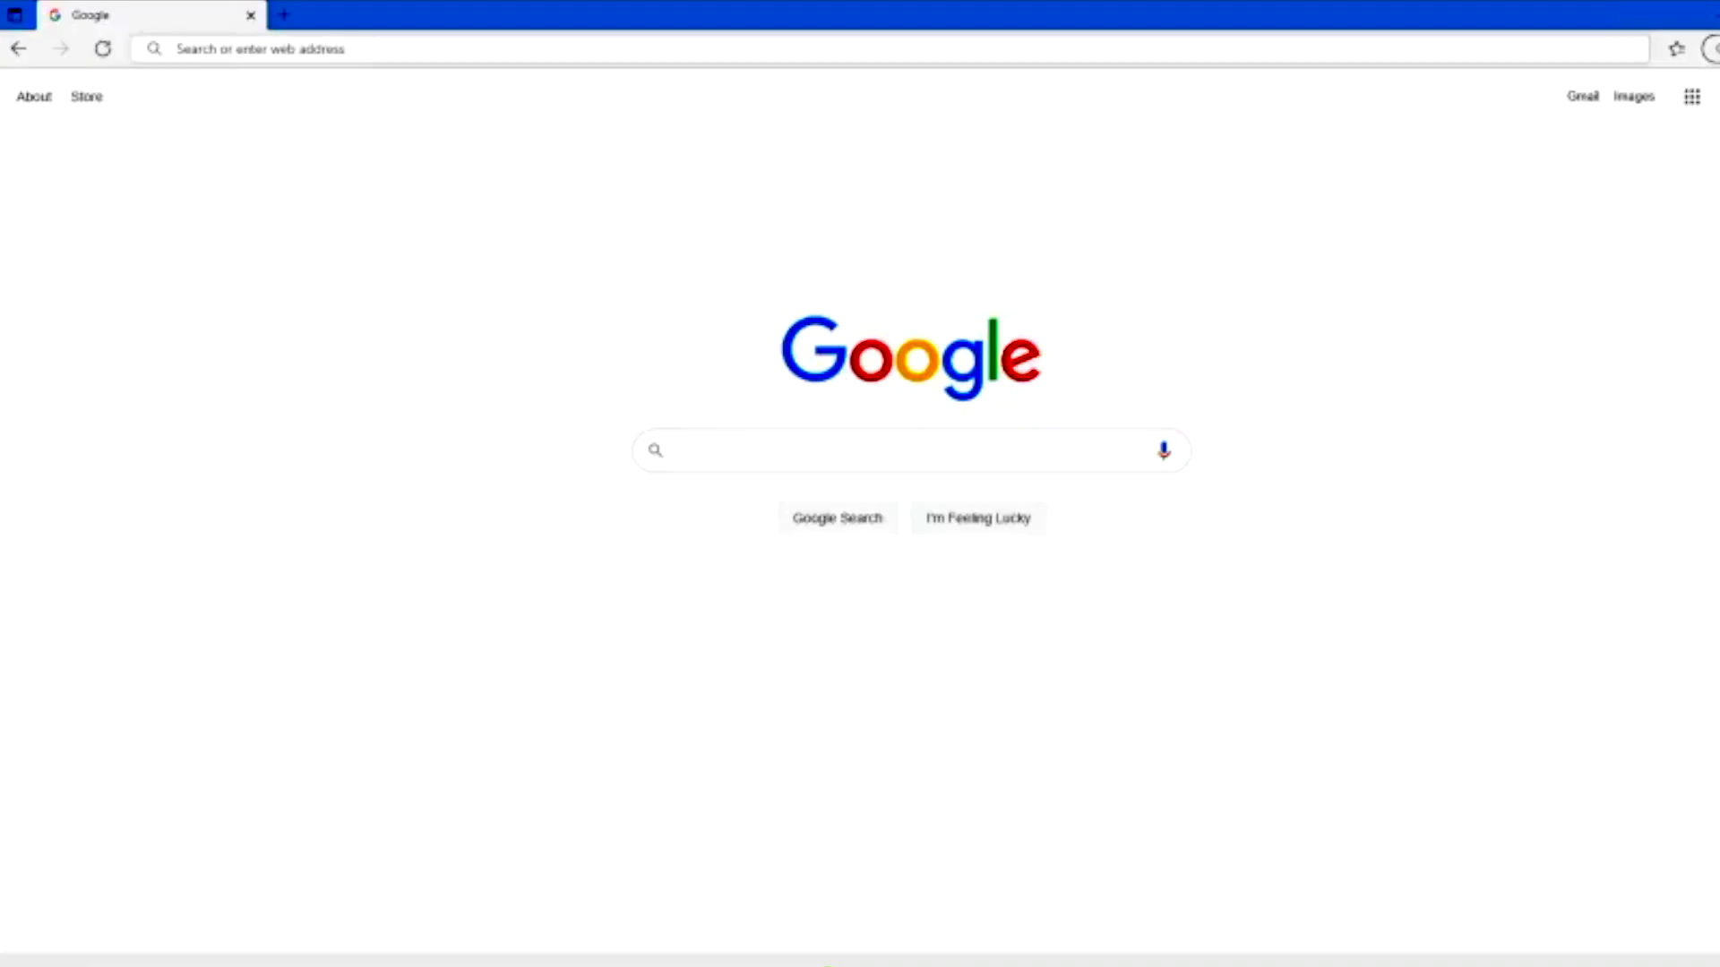
click(344, 54)
text(198)
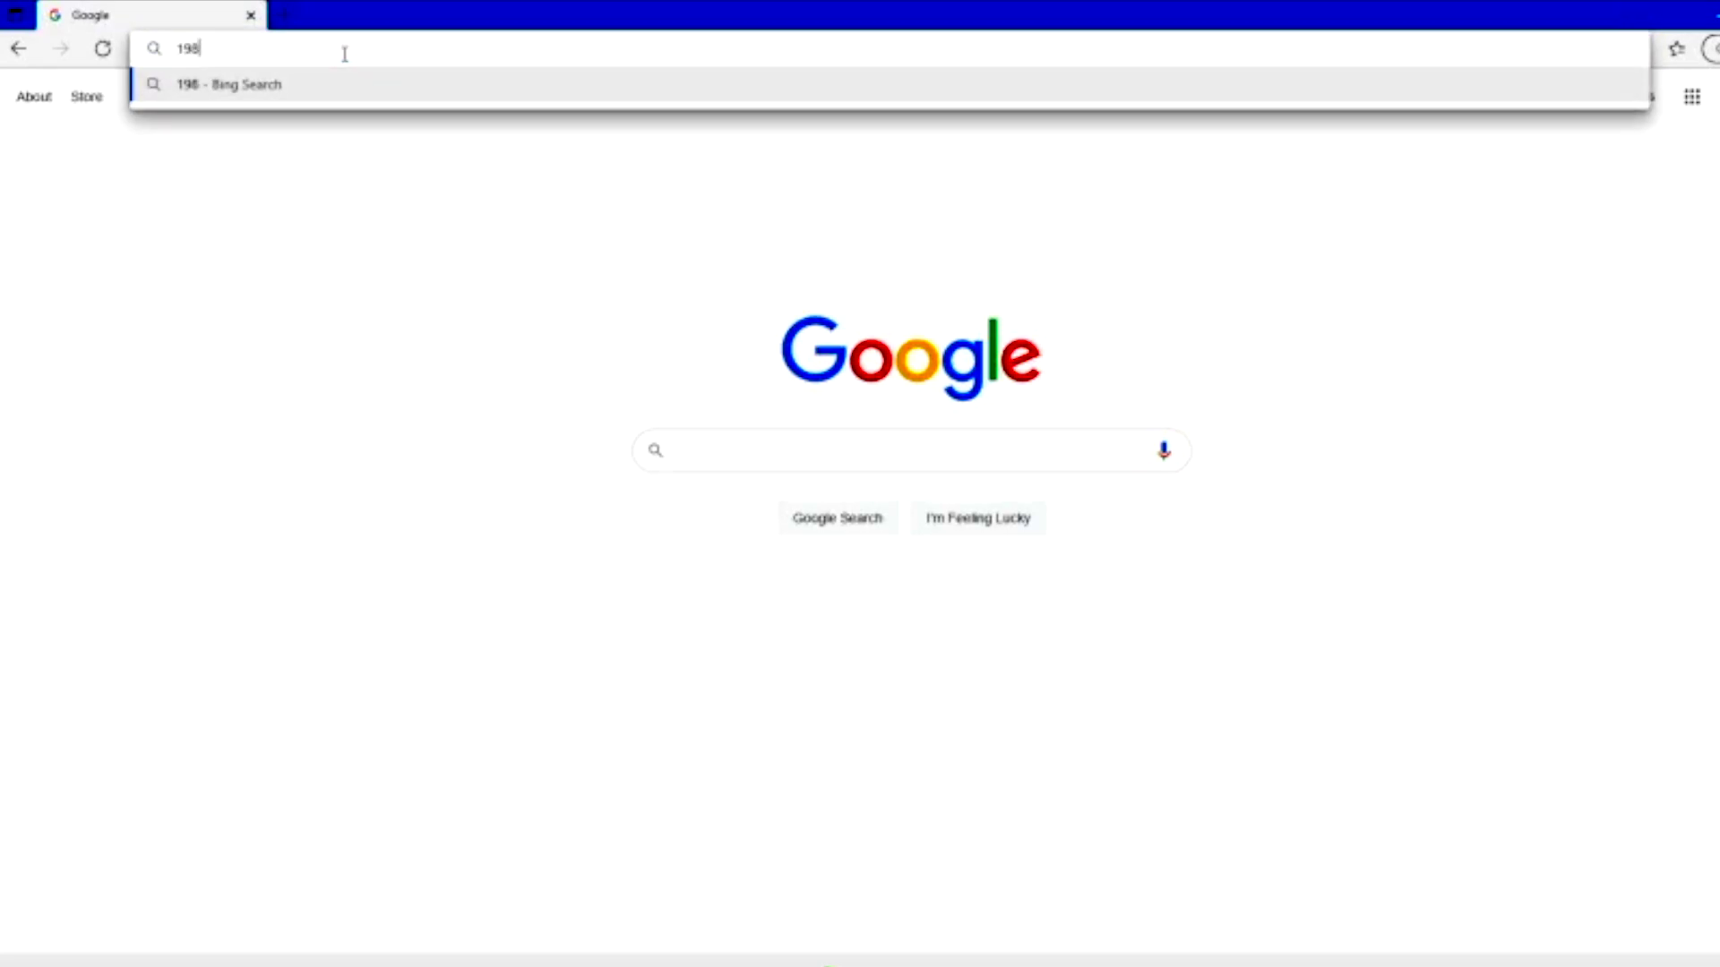
text(.168)
text(.0.)
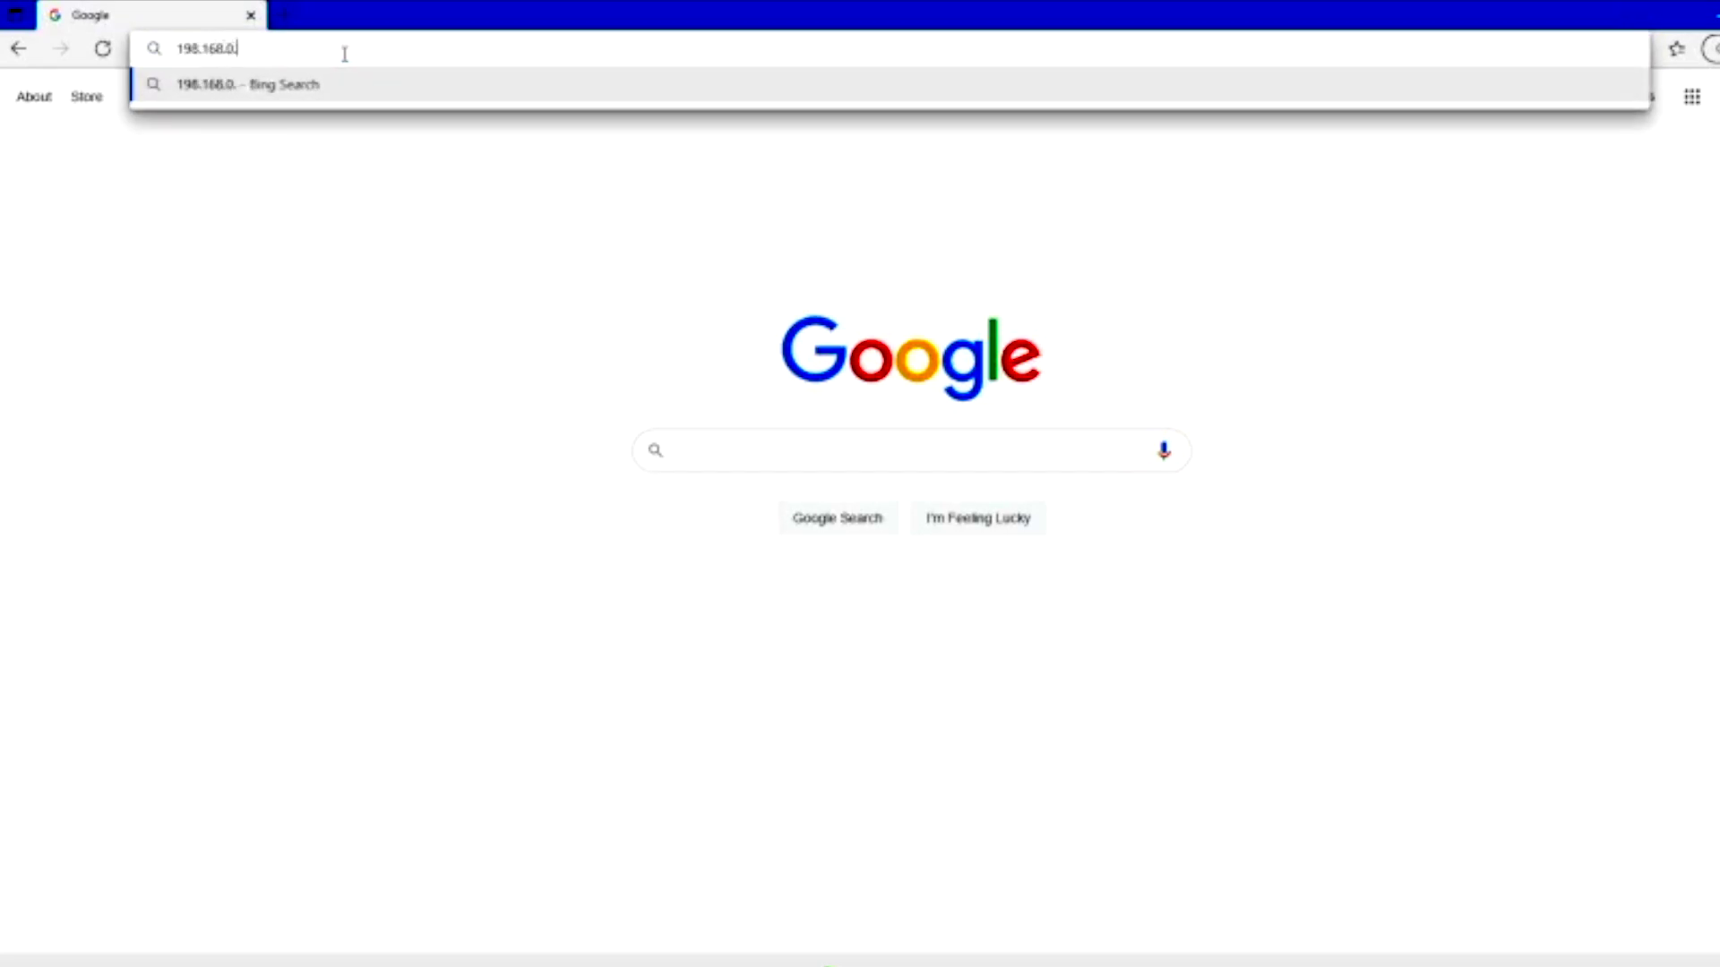
text(120)
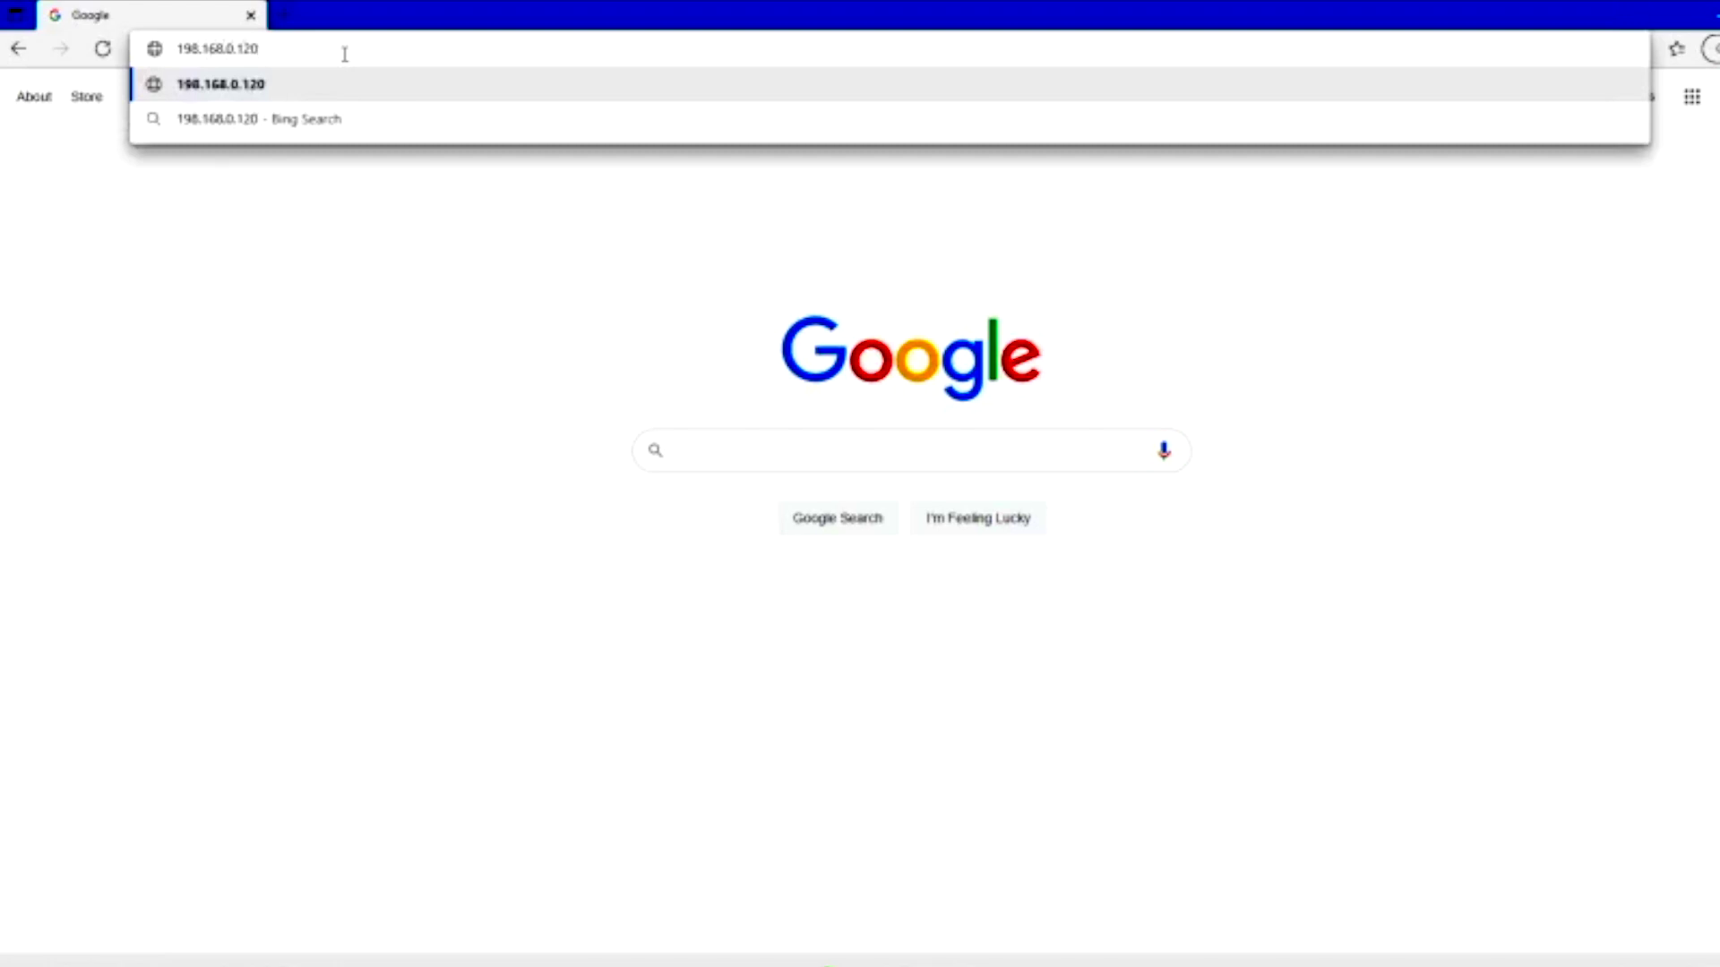
Step: Load the iDRAC page, log in as root with the account password, and keep the default password
key(Return)
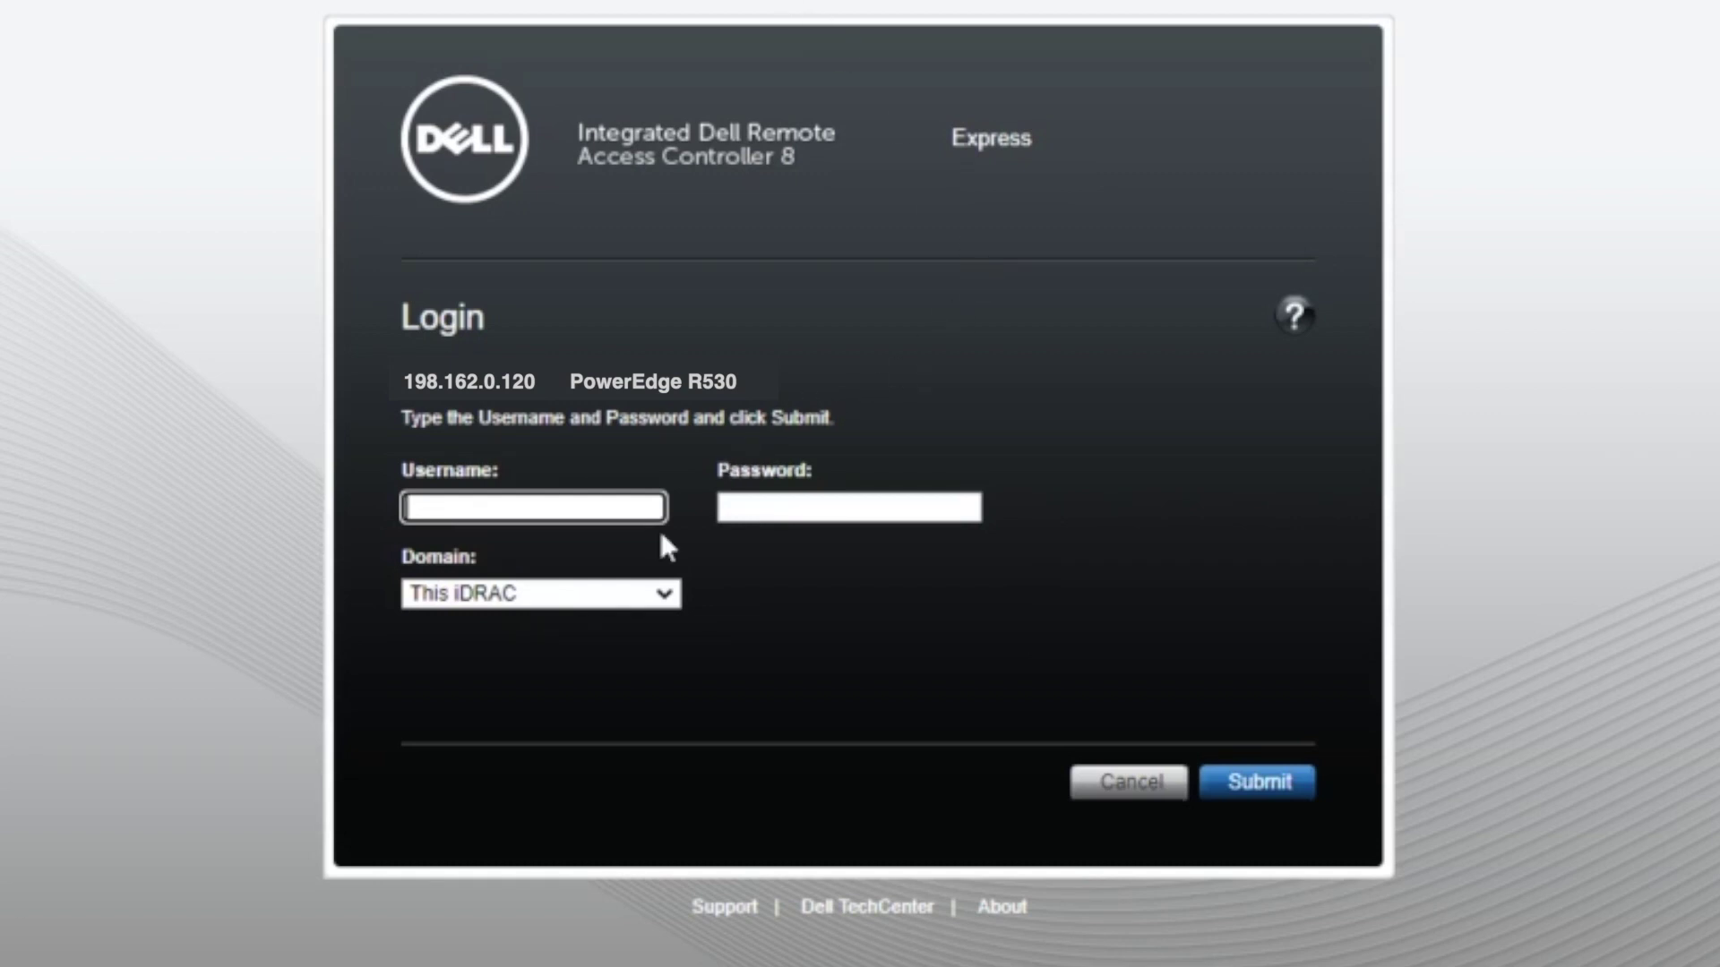
text(ro)
text(ot)
key(Tab)
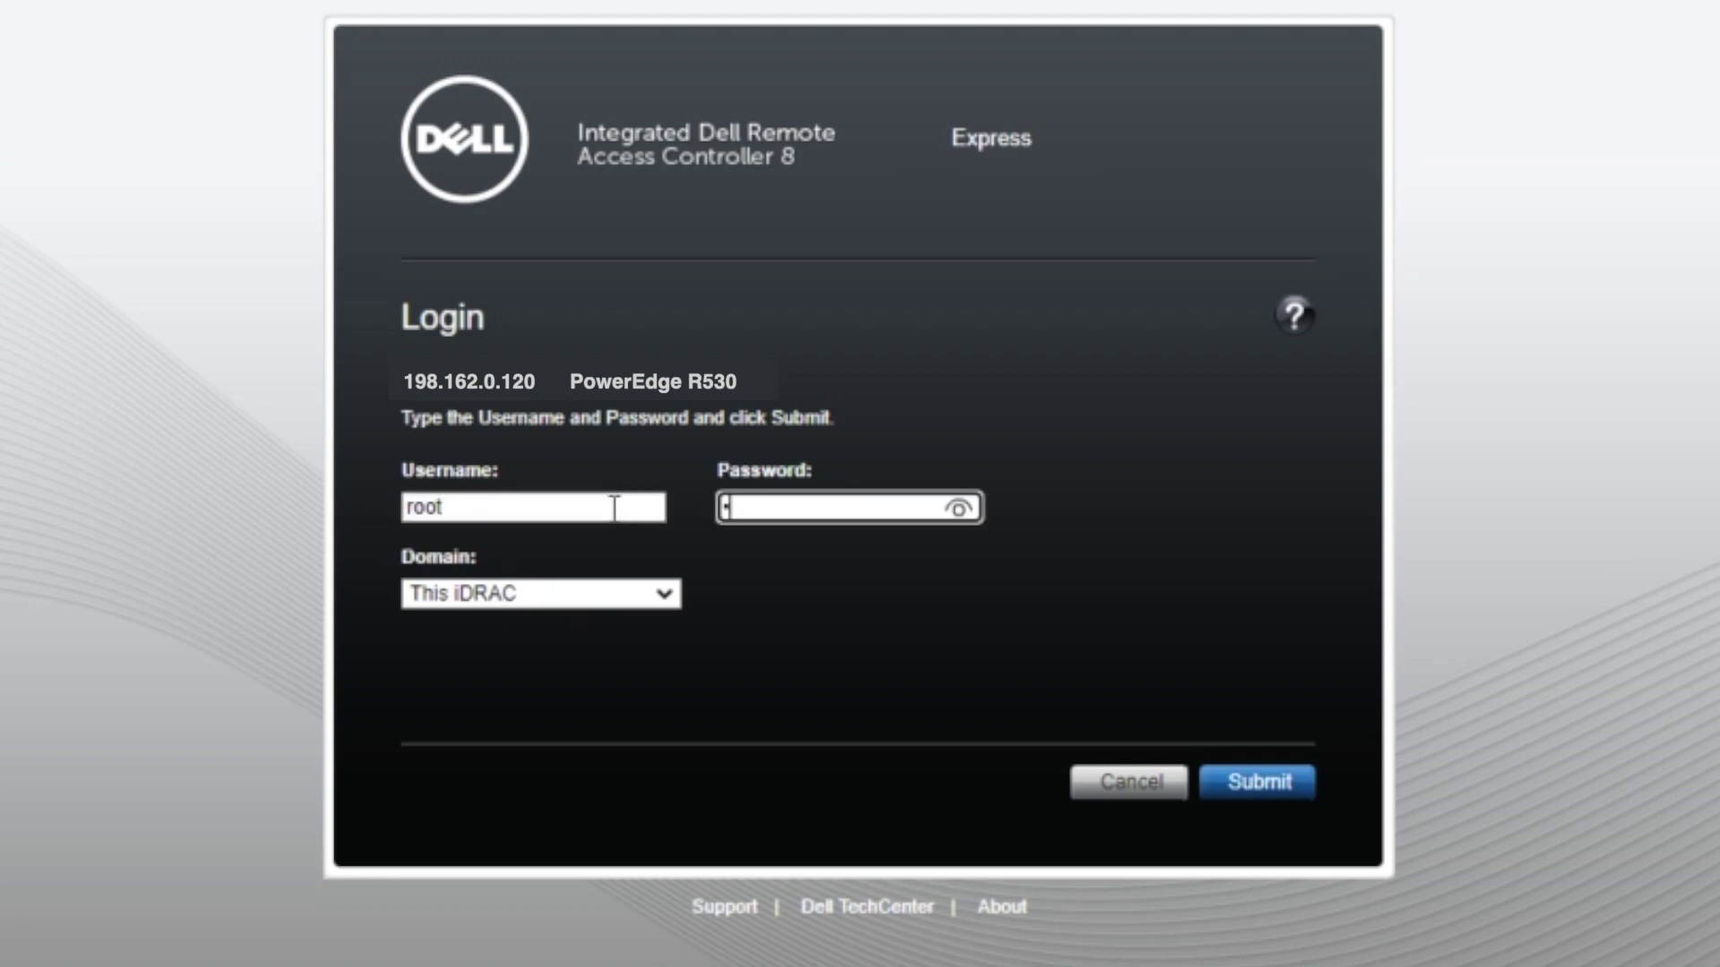
click(959, 513)
click(1240, 785)
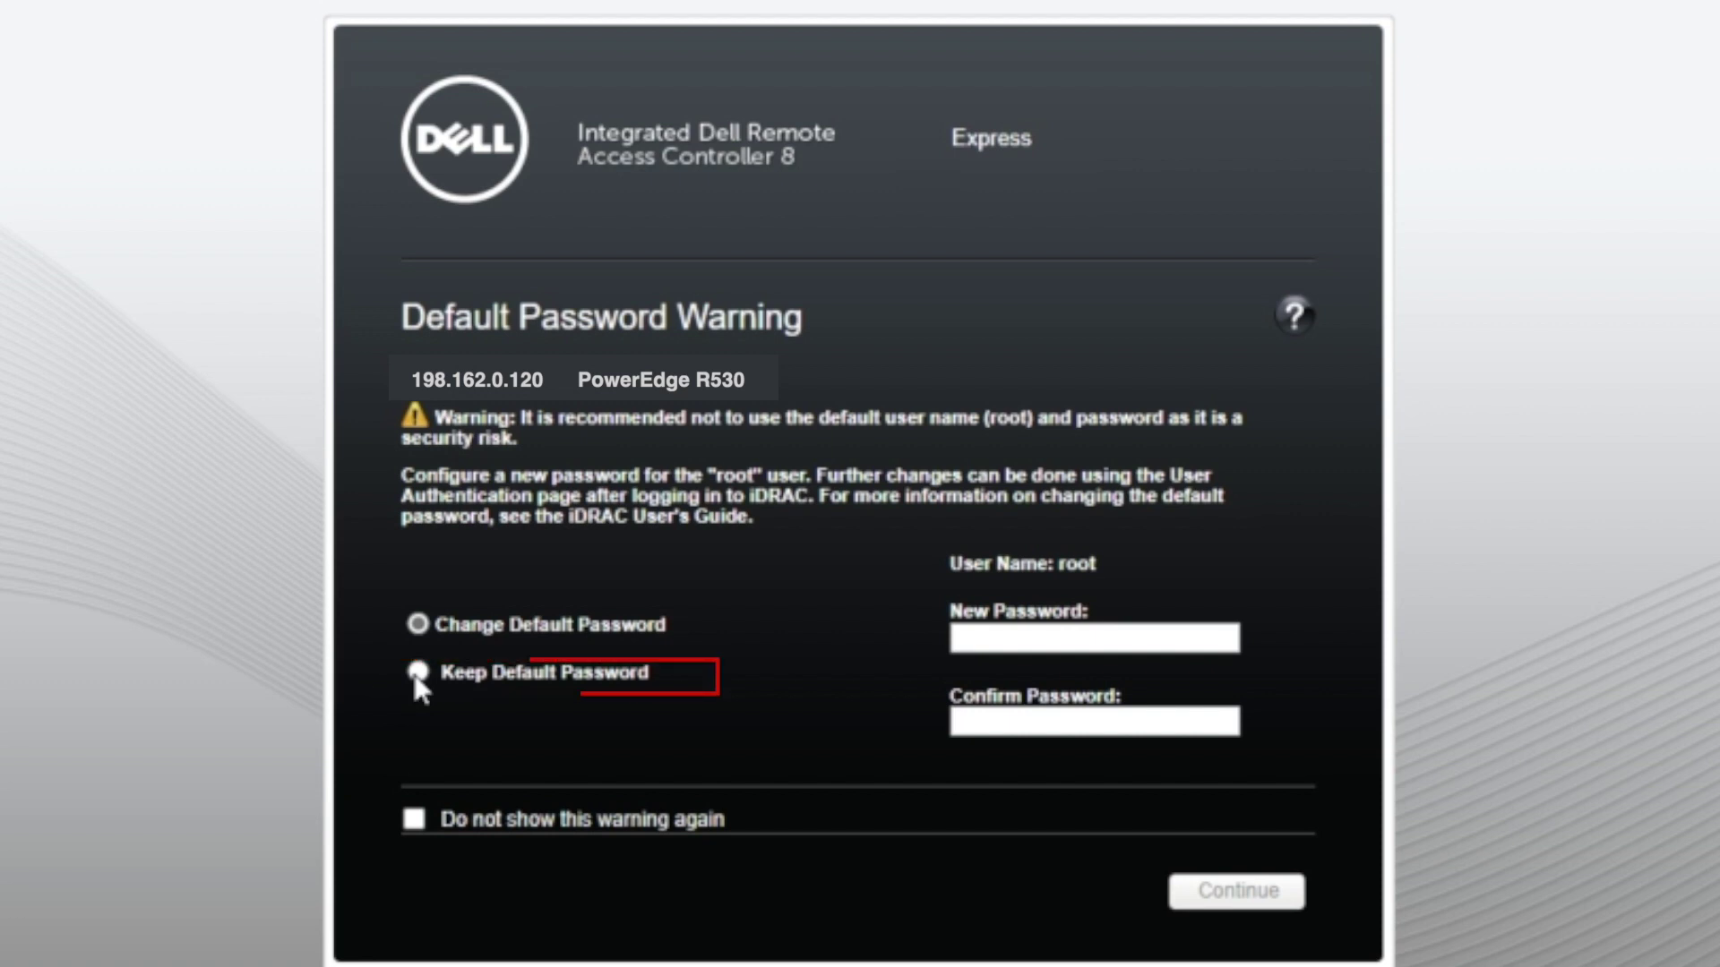
click(416, 676)
click(1168, 894)
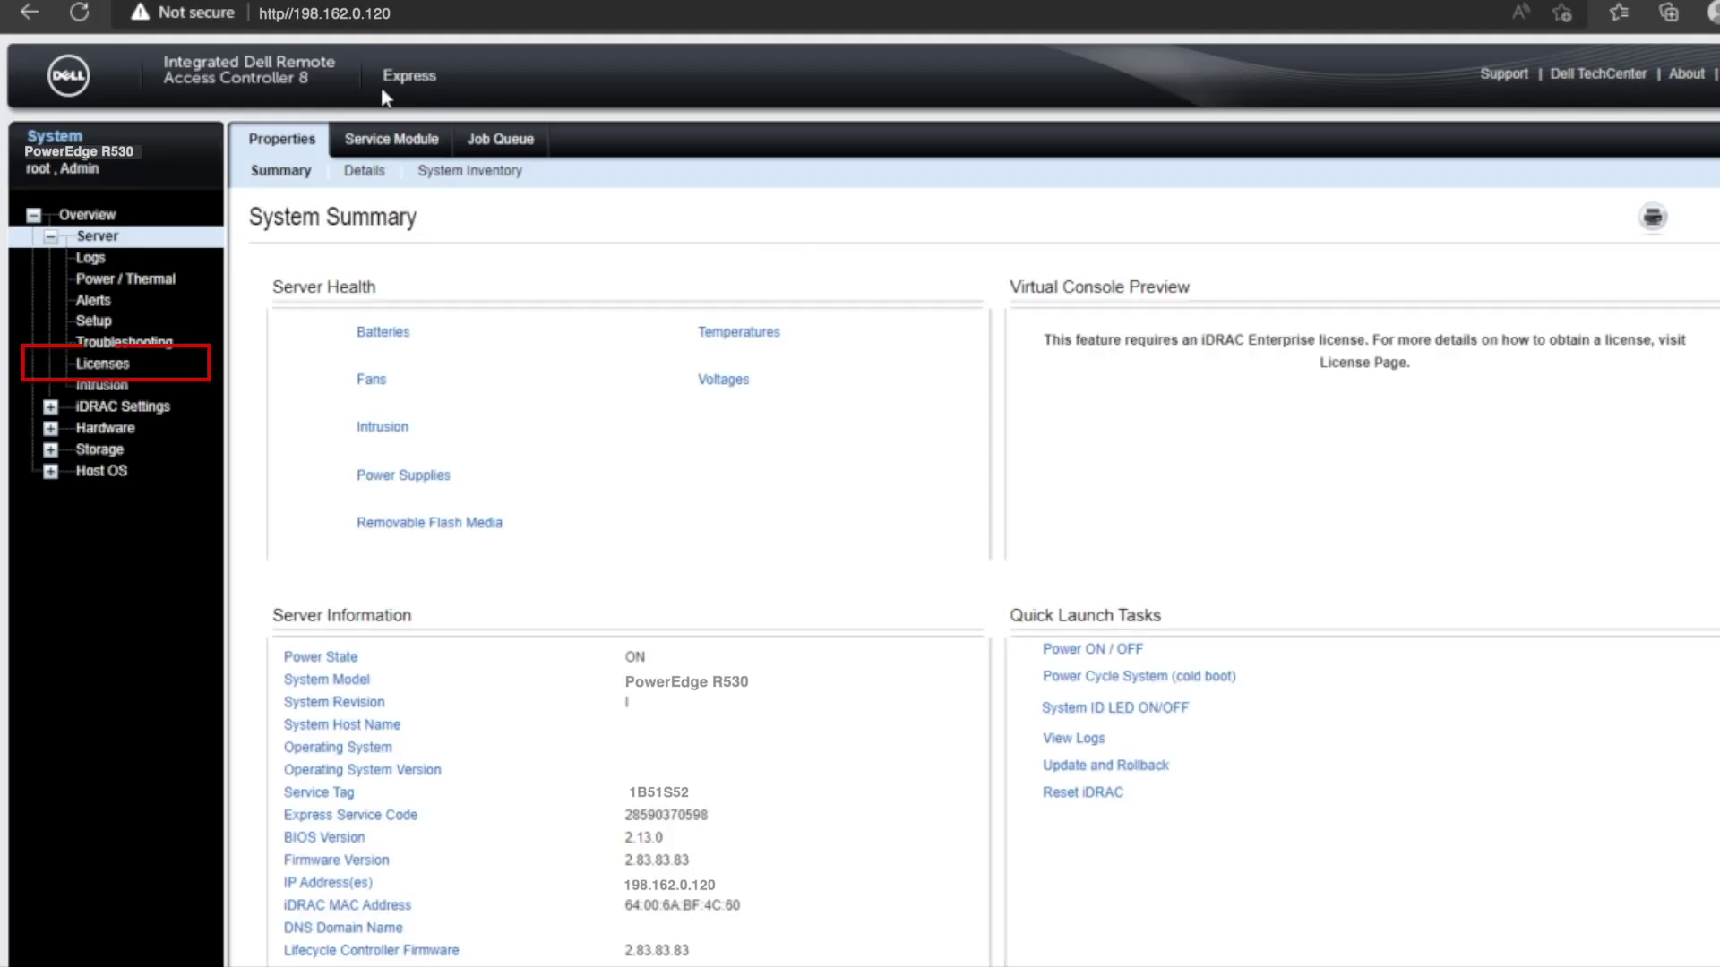
Step: Import the Enterprise license file from USB Drive (D:) via Licenses > Import and apply it
click(122, 367)
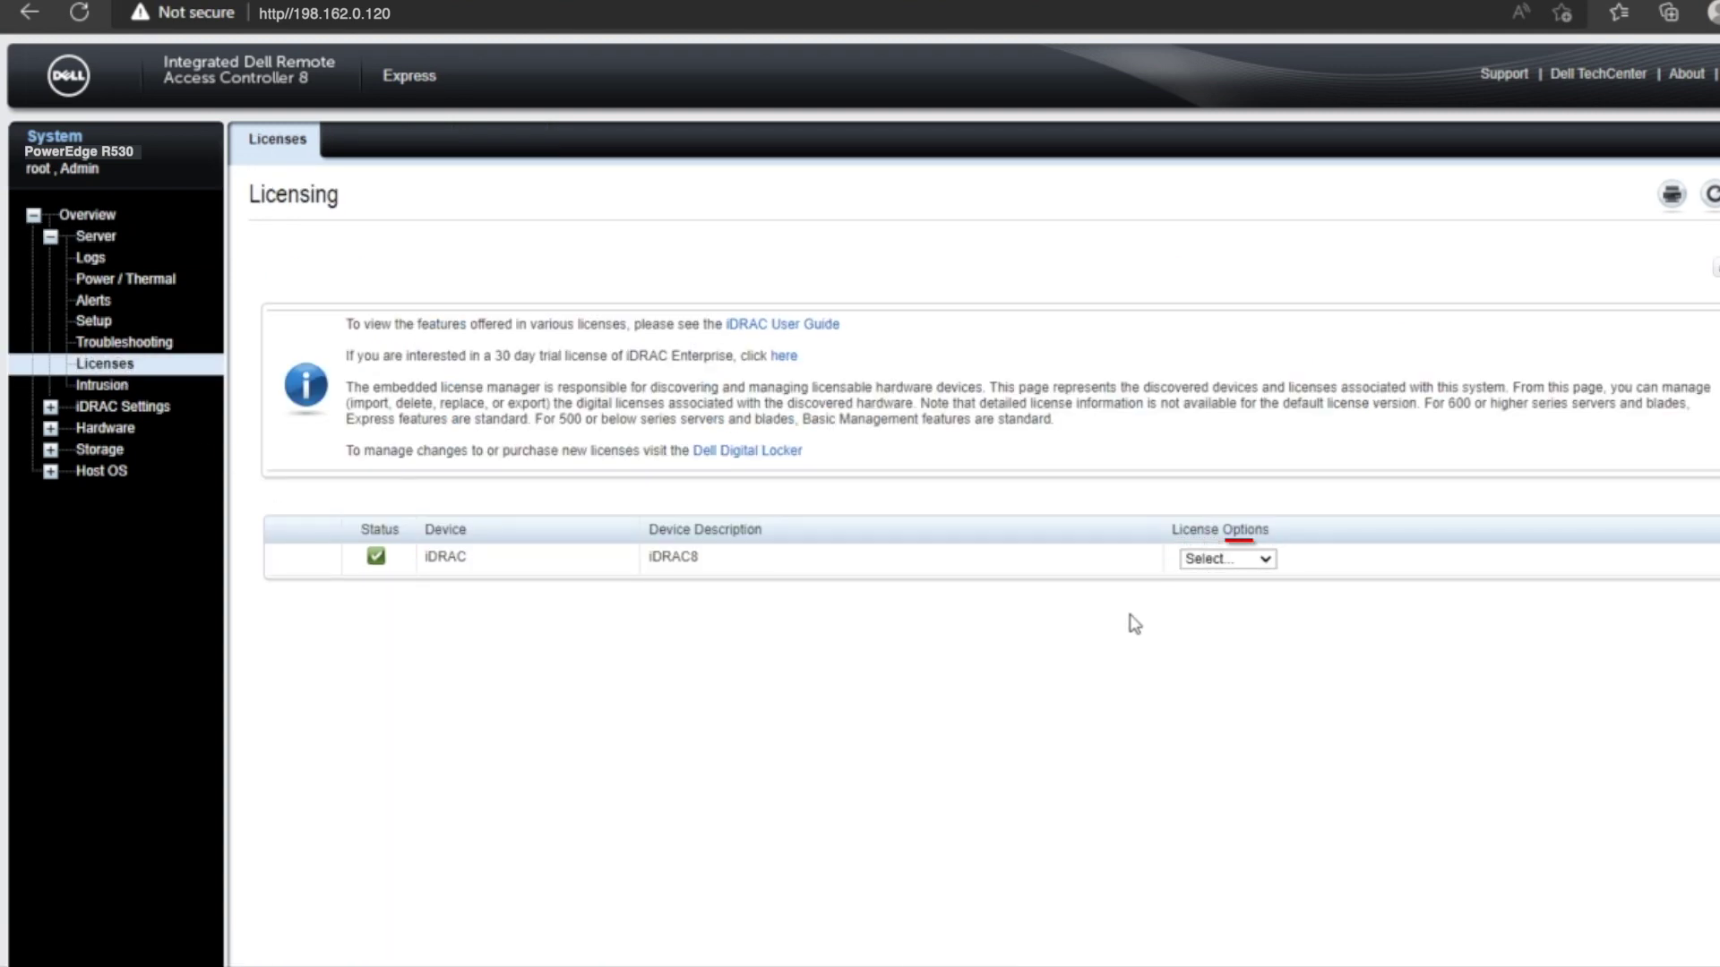
click(1266, 560)
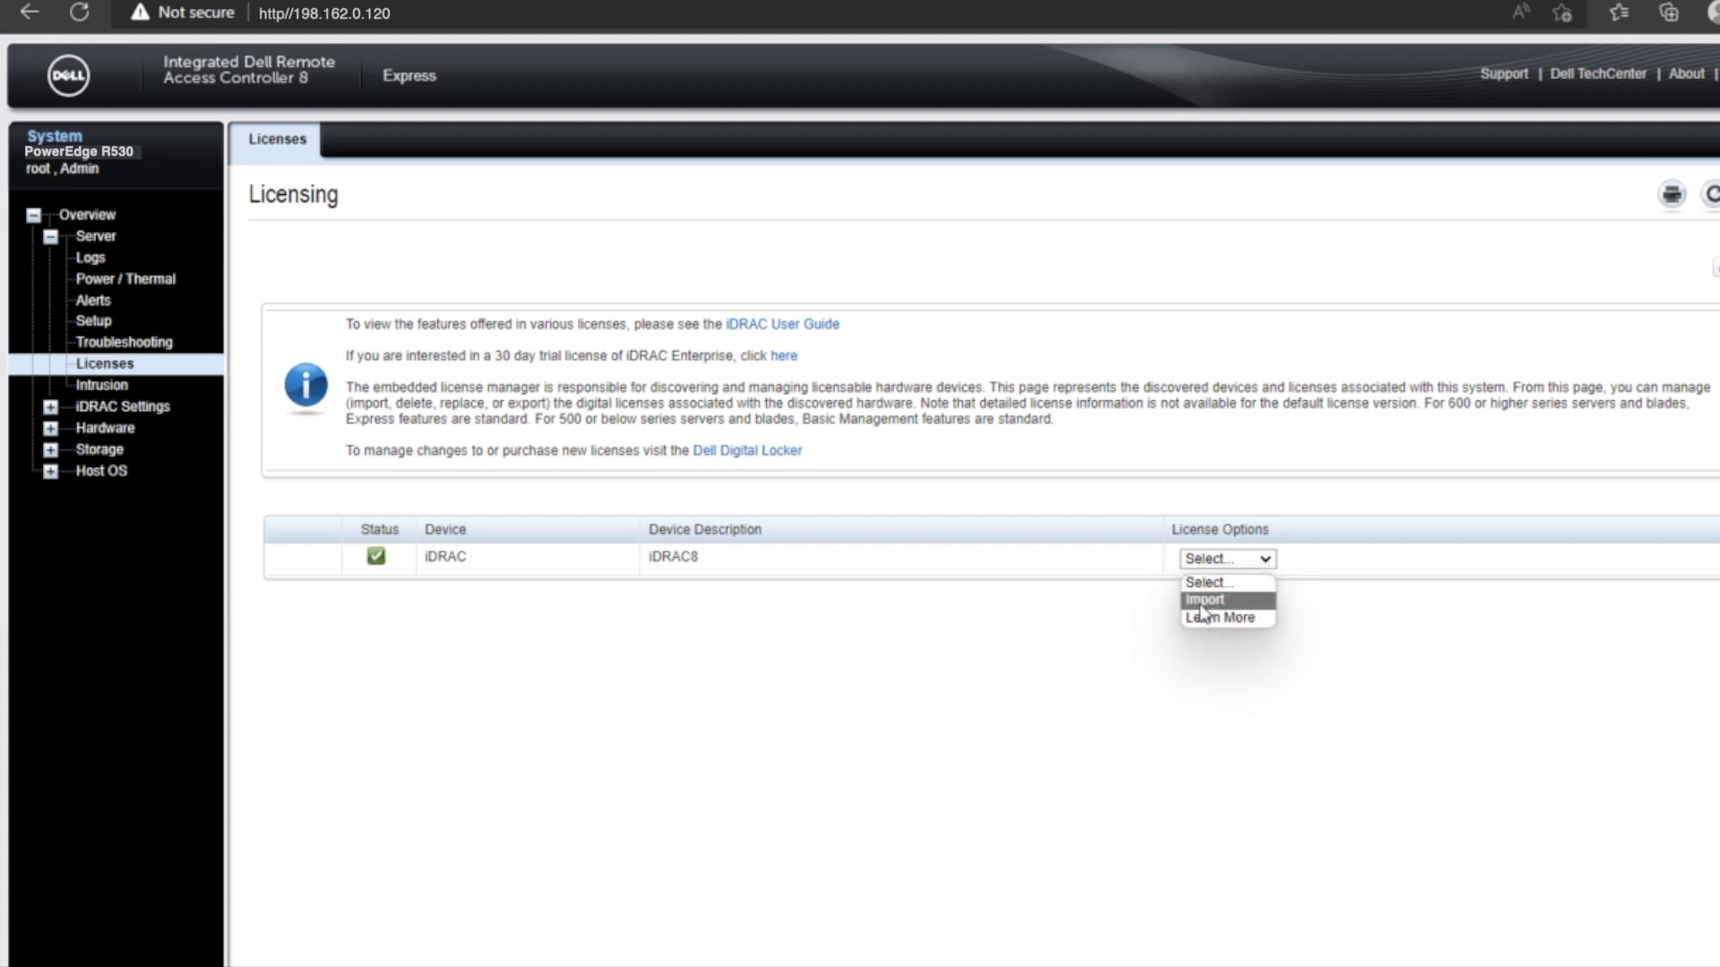
click(1209, 600)
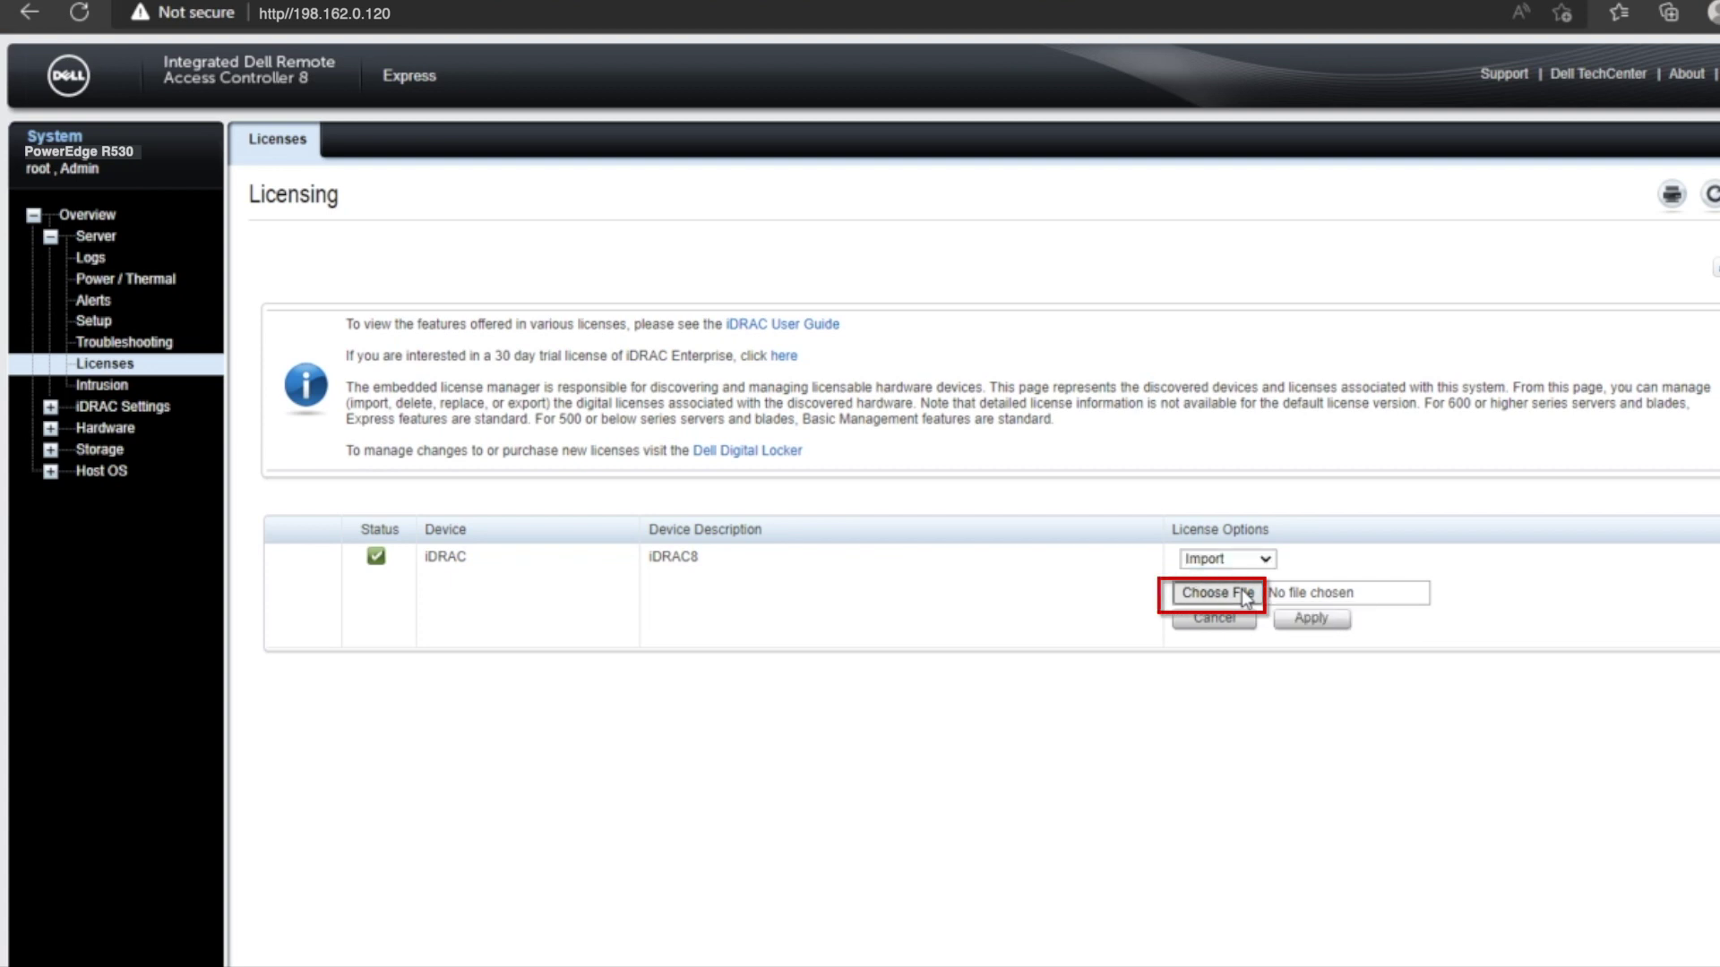
click(1245, 594)
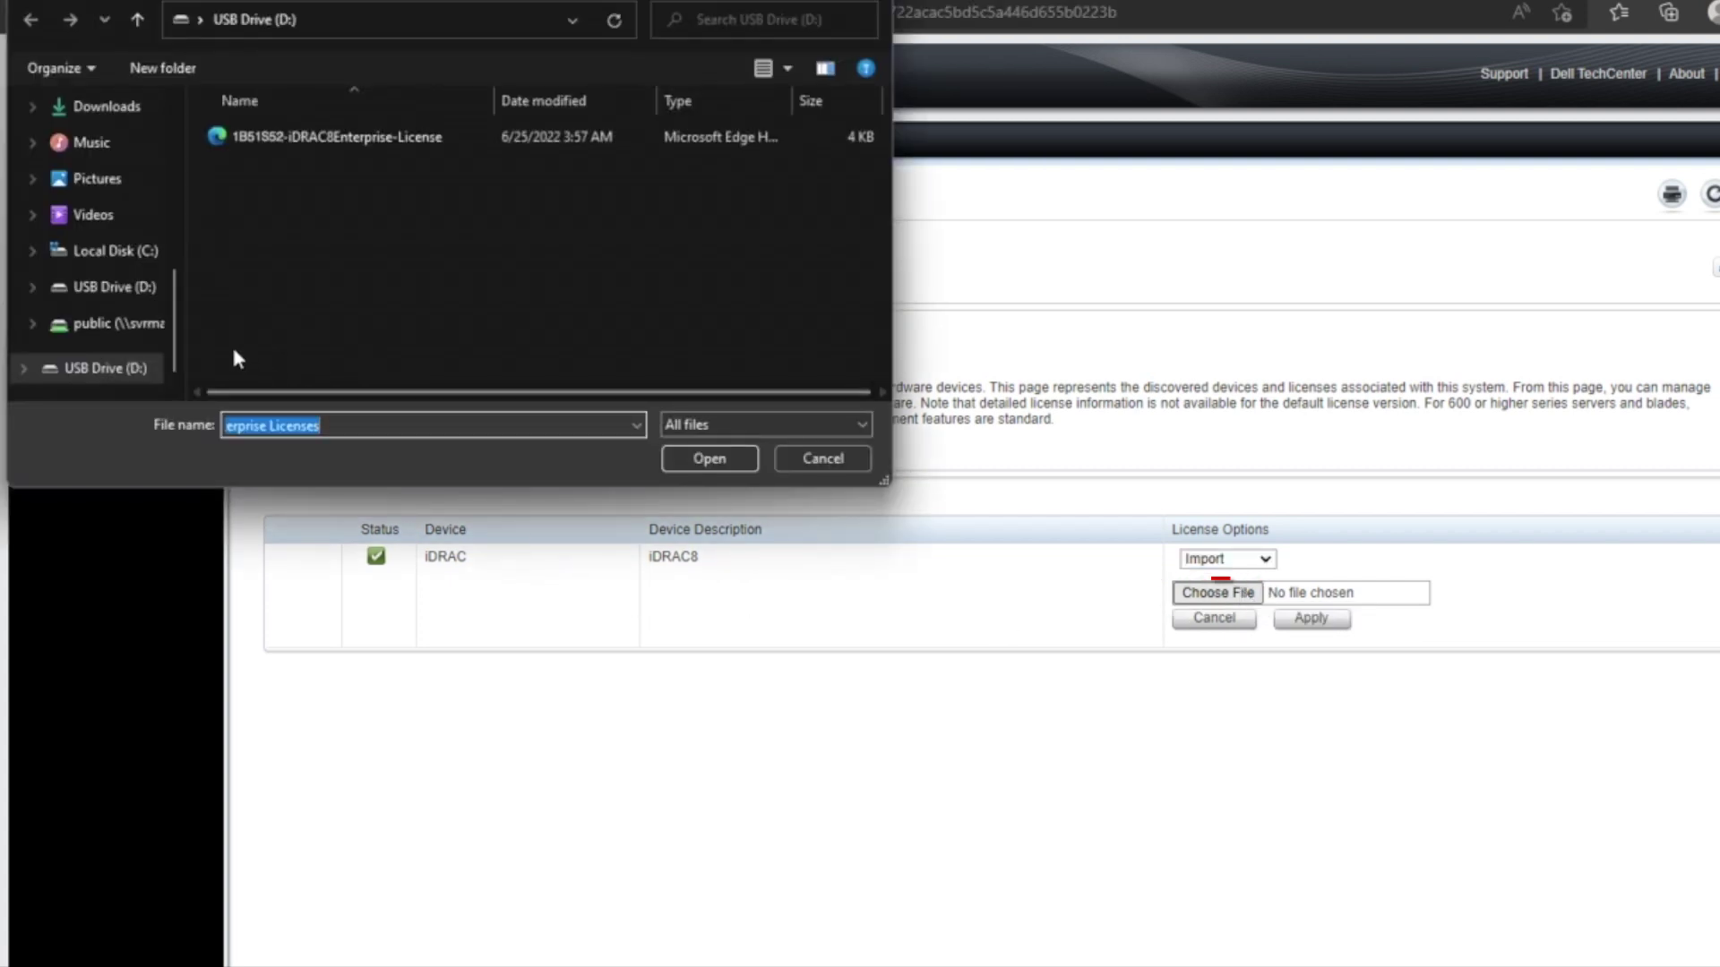
click(314, 140)
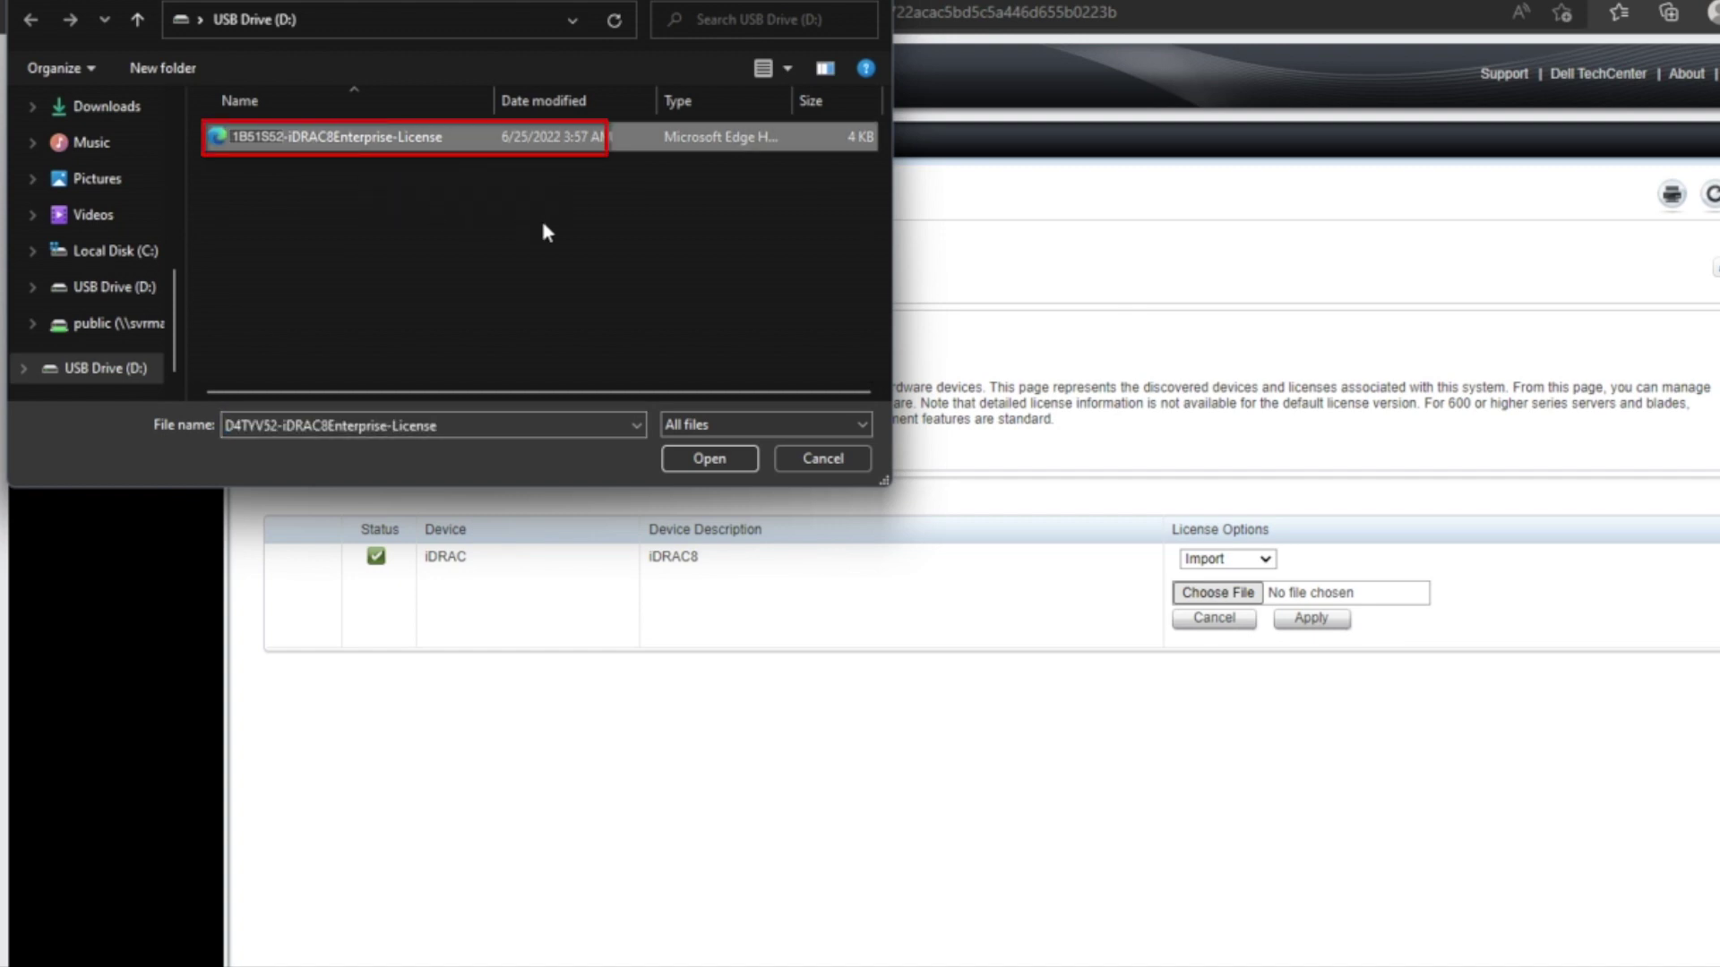
click(707, 459)
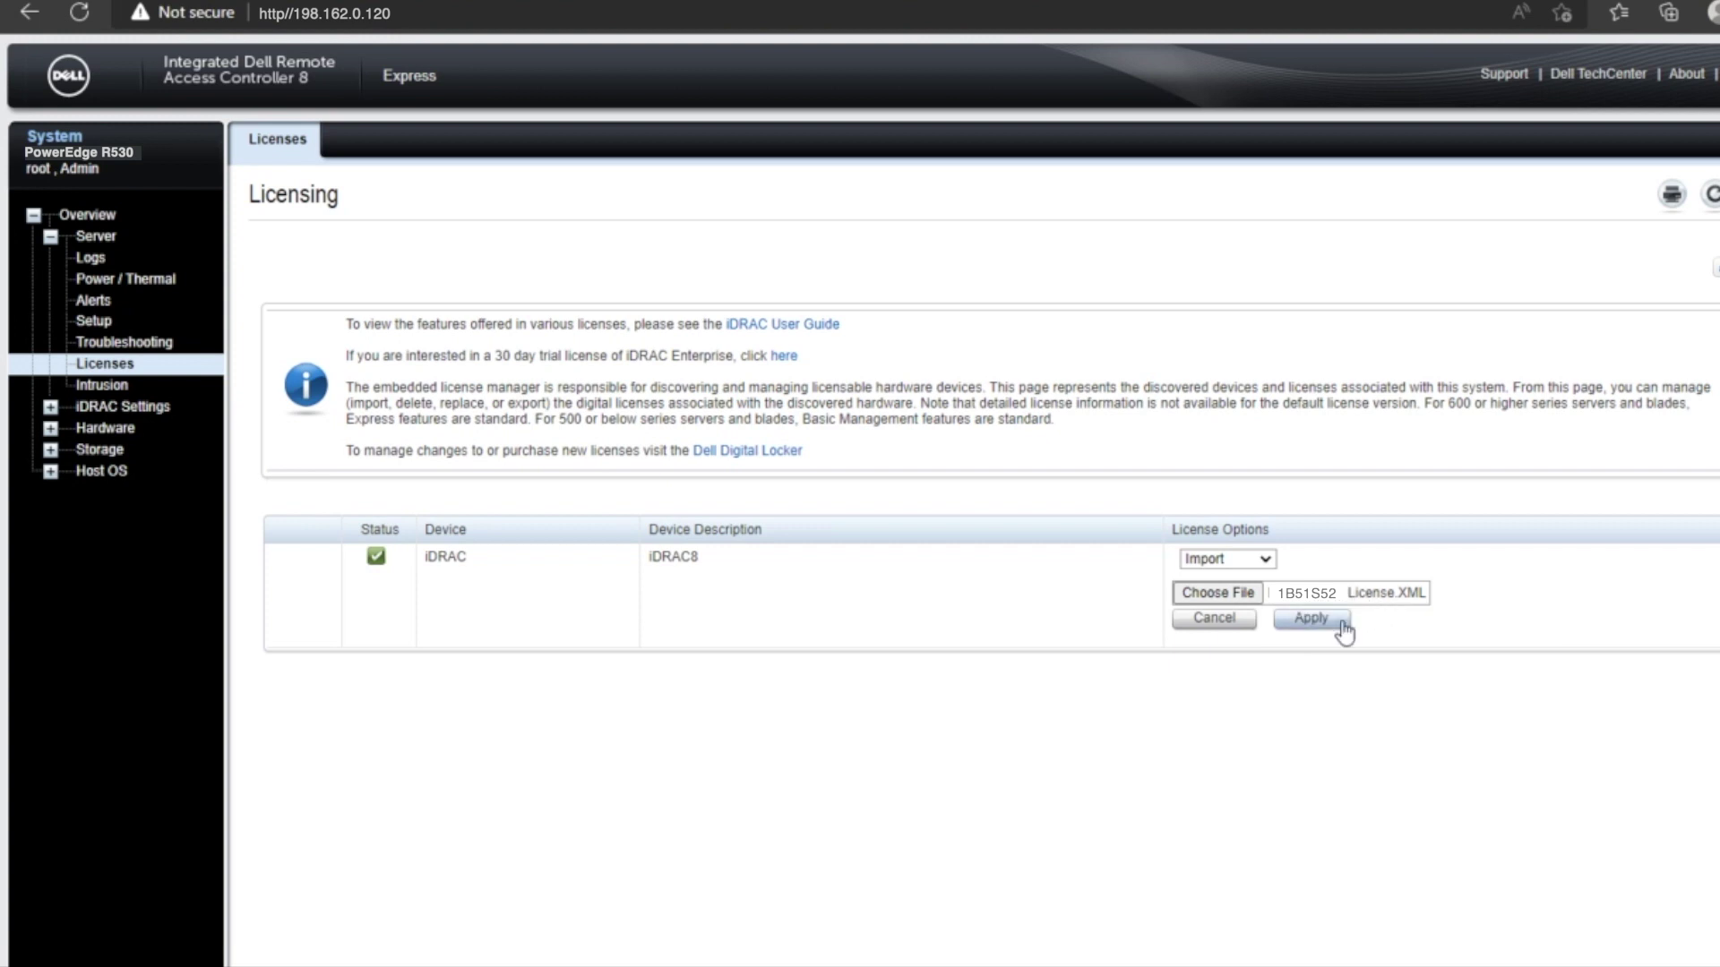
click(1313, 624)
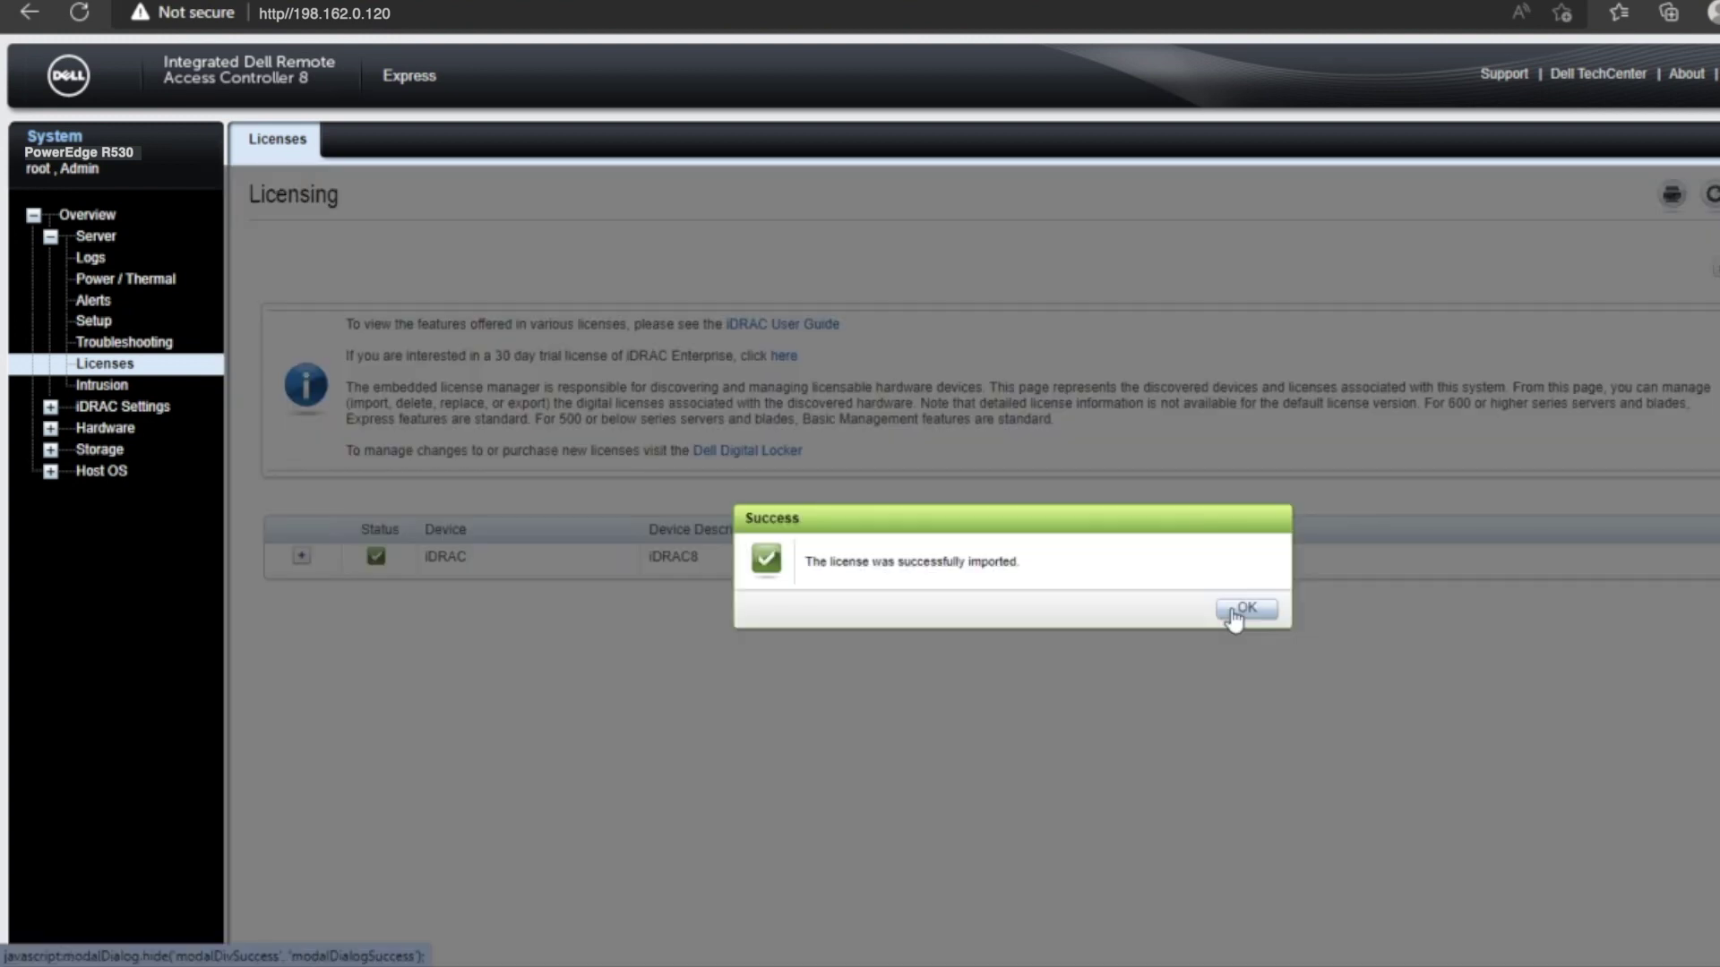
Step: Dismiss the license import success message and return to the login page
click(1234, 613)
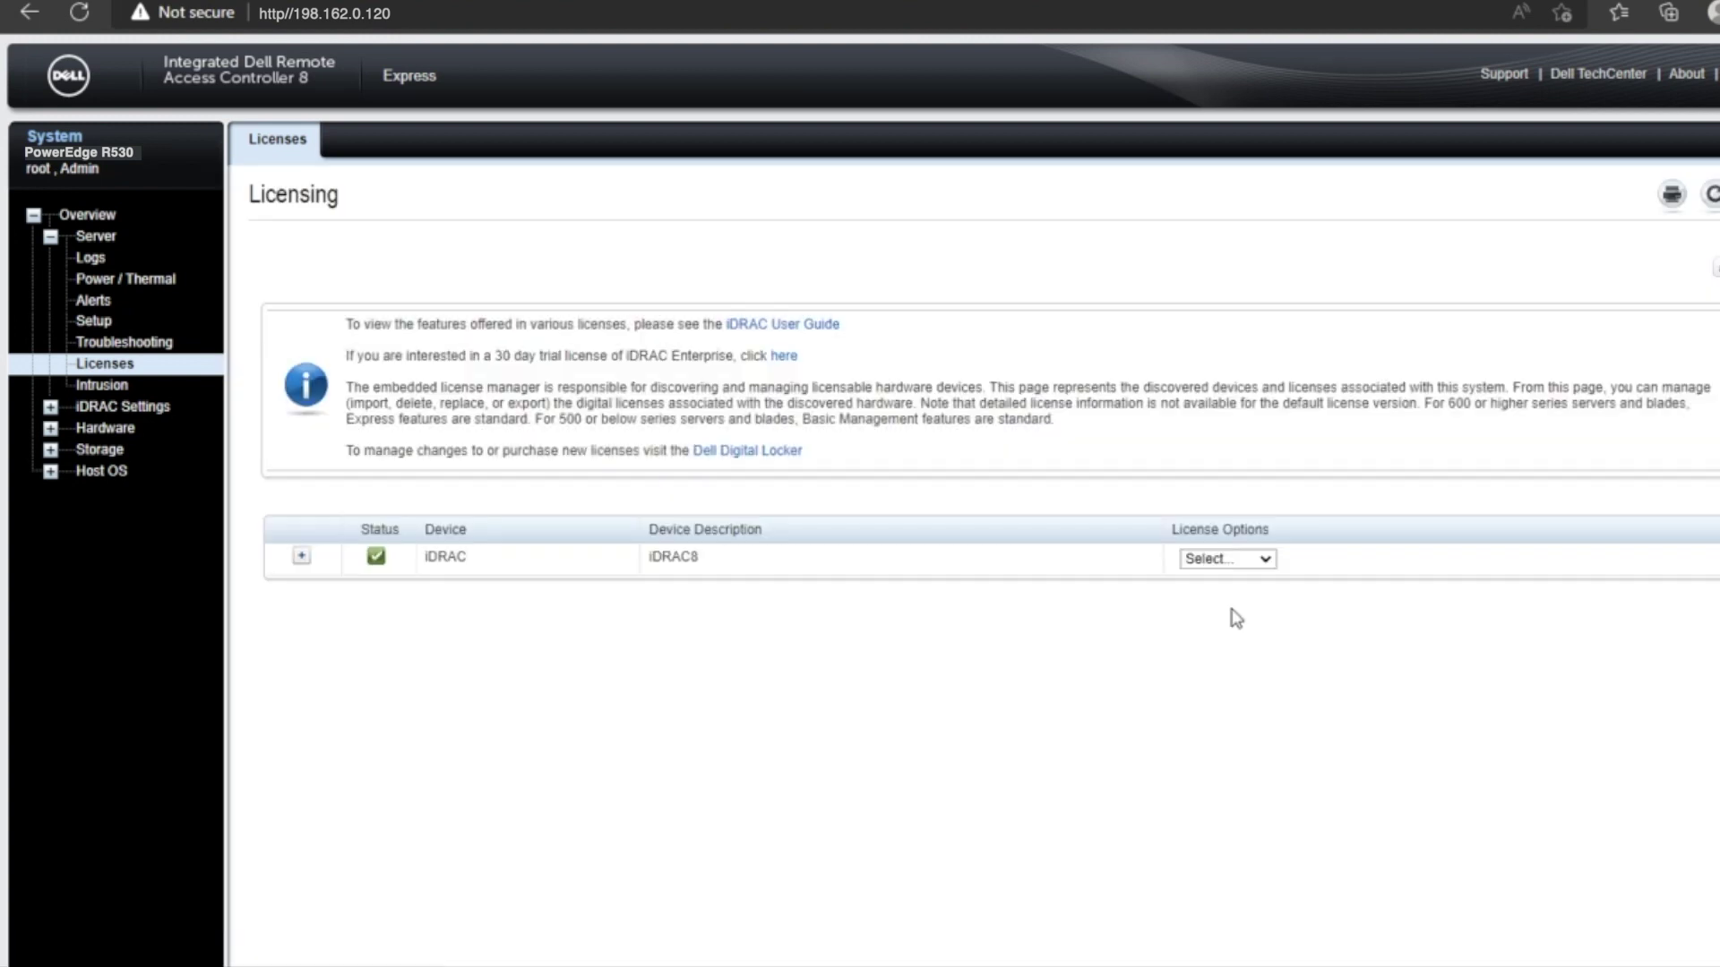
click(96, 235)
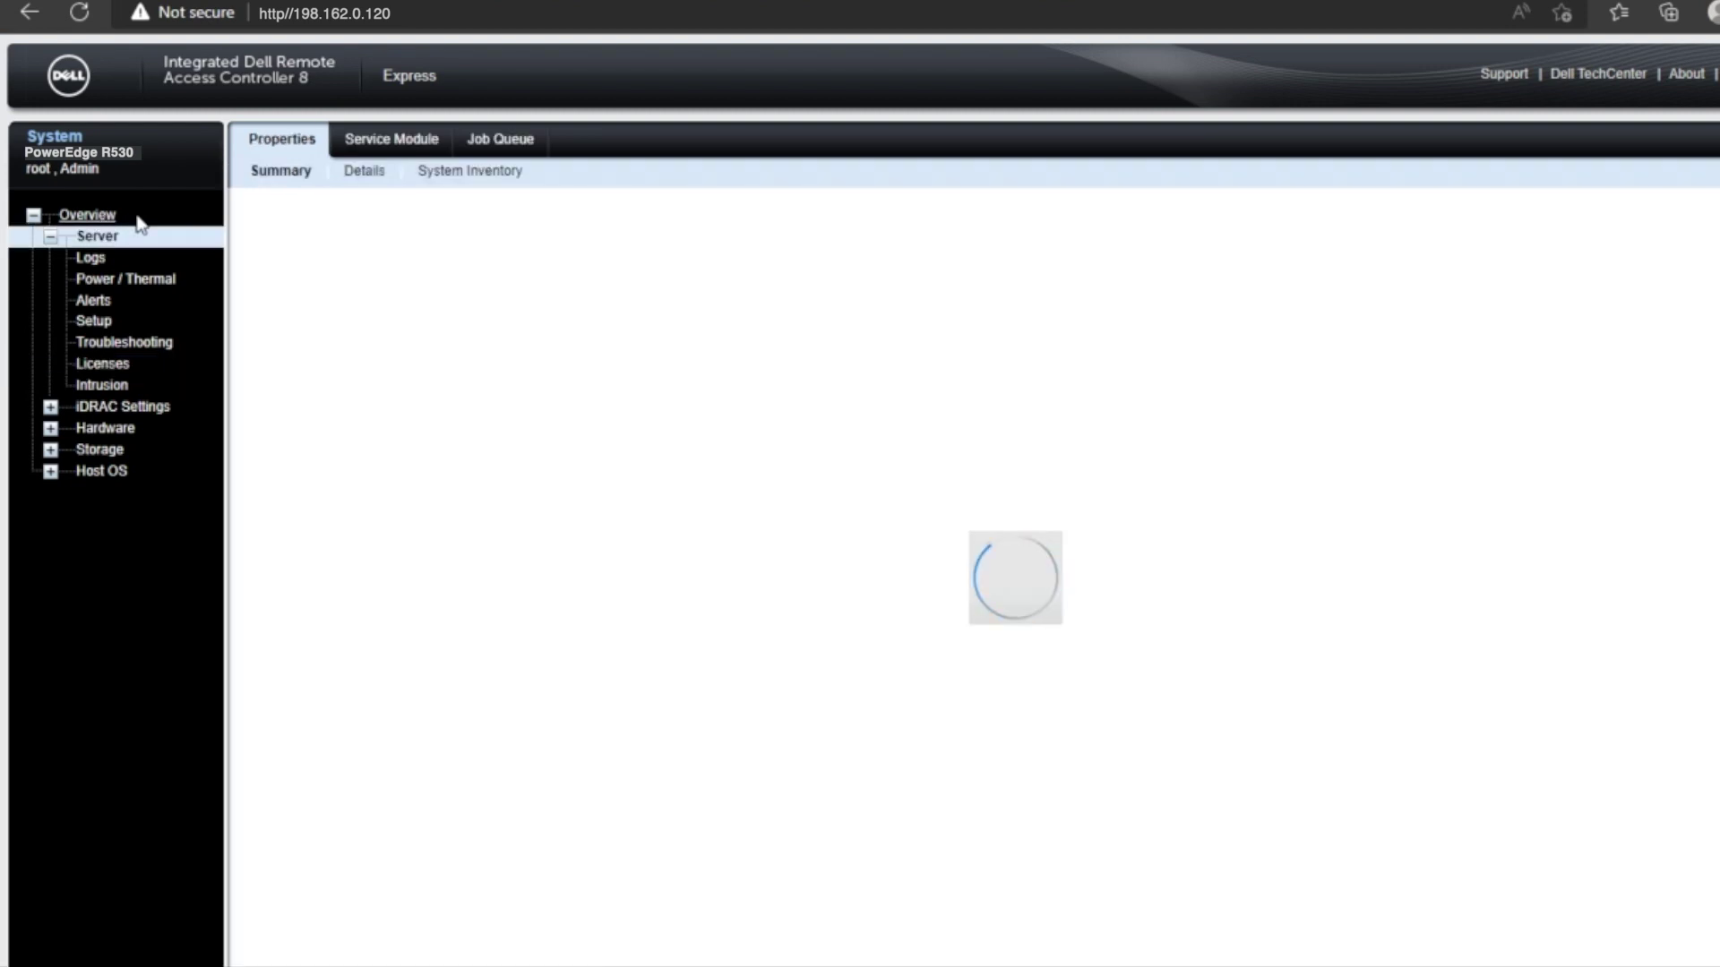
click(1687, 76)
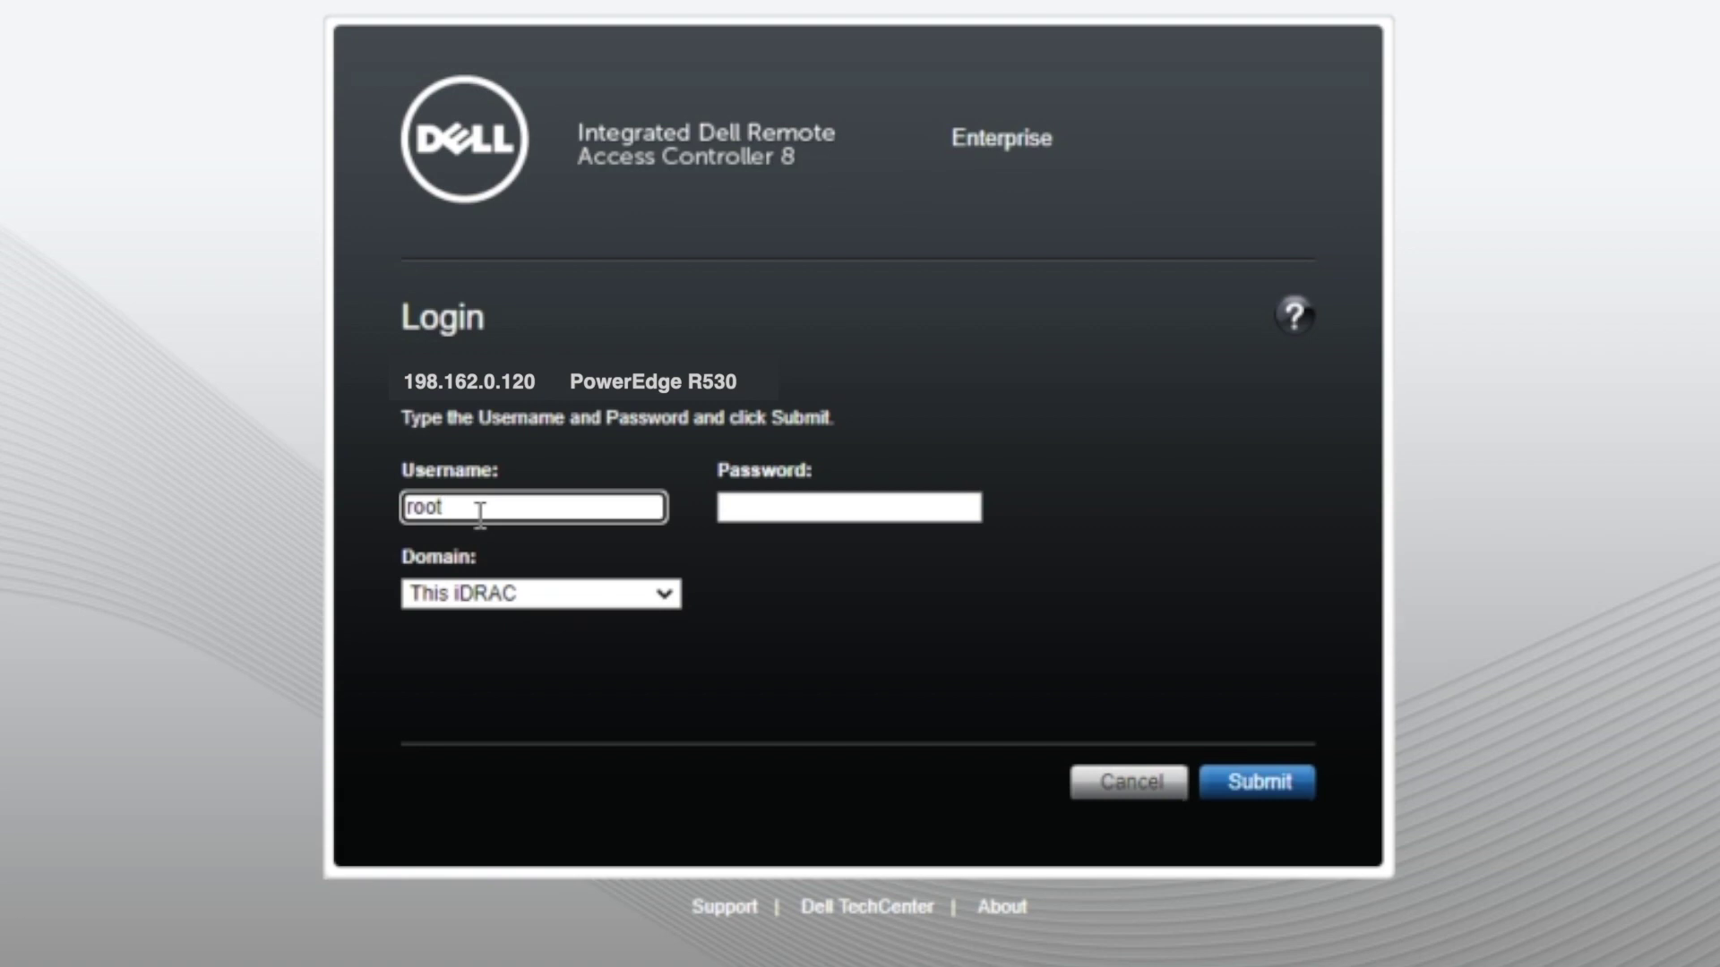
Step: Sign back in as root with the corrected password and keep the default password
key(Tab)
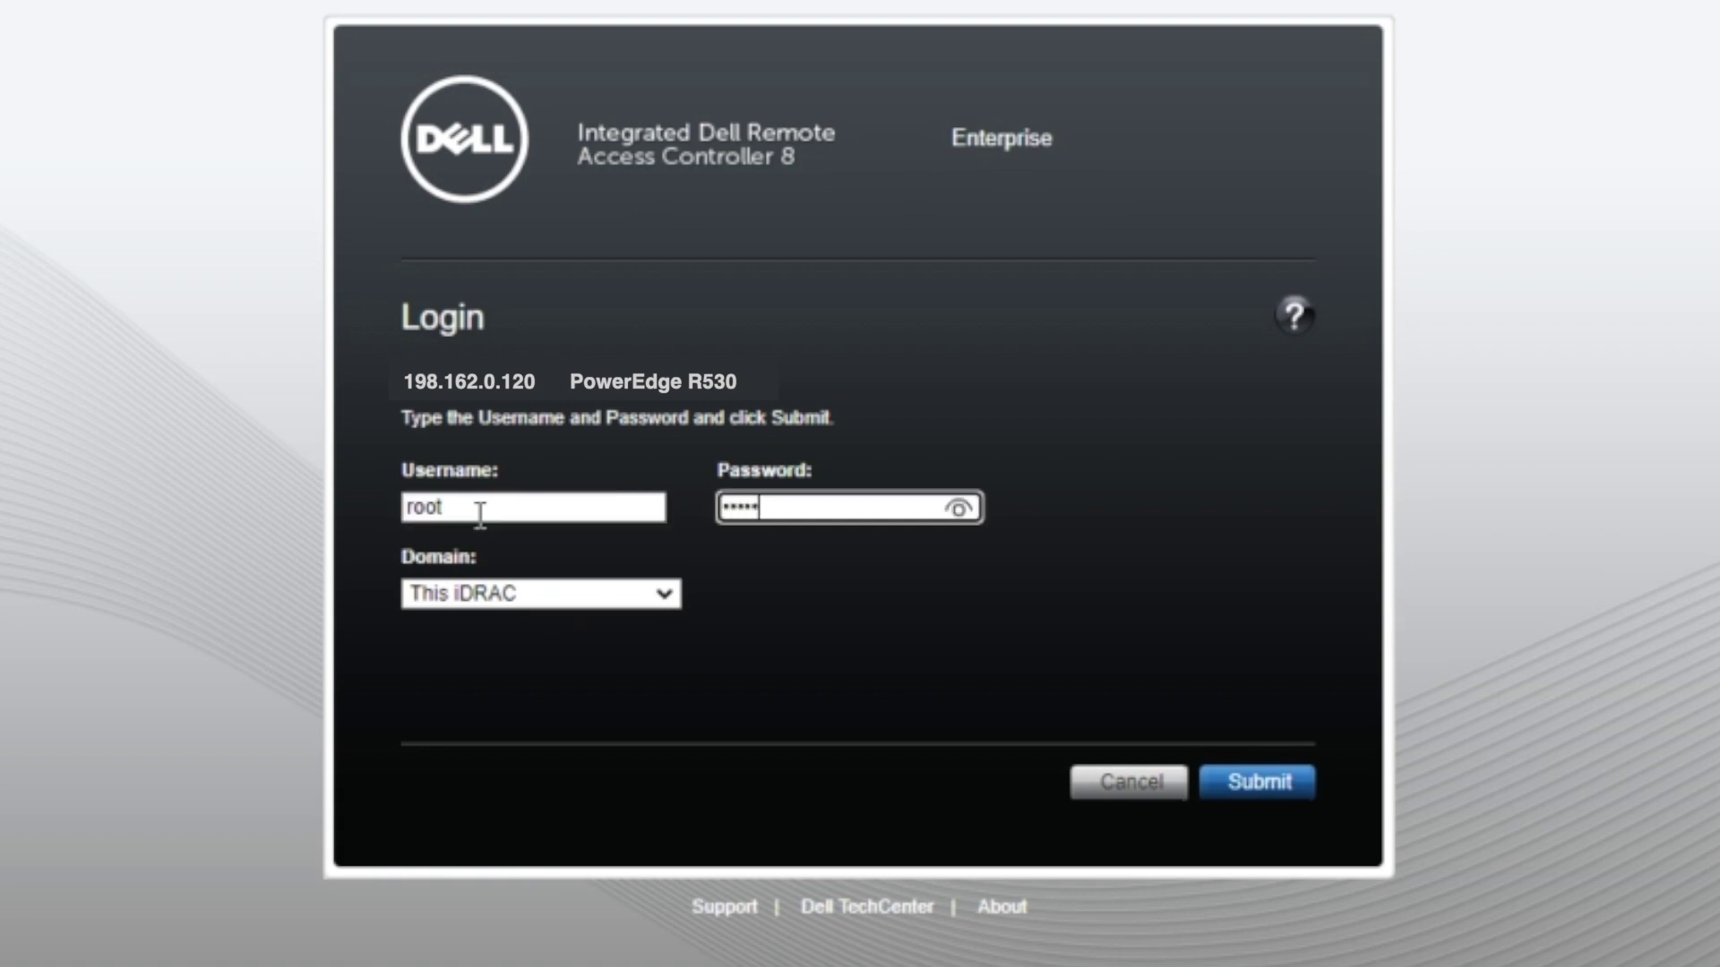
key(BackSpace)
key(BackSpace)
key(BackSpace)
click(957, 507)
click(962, 508)
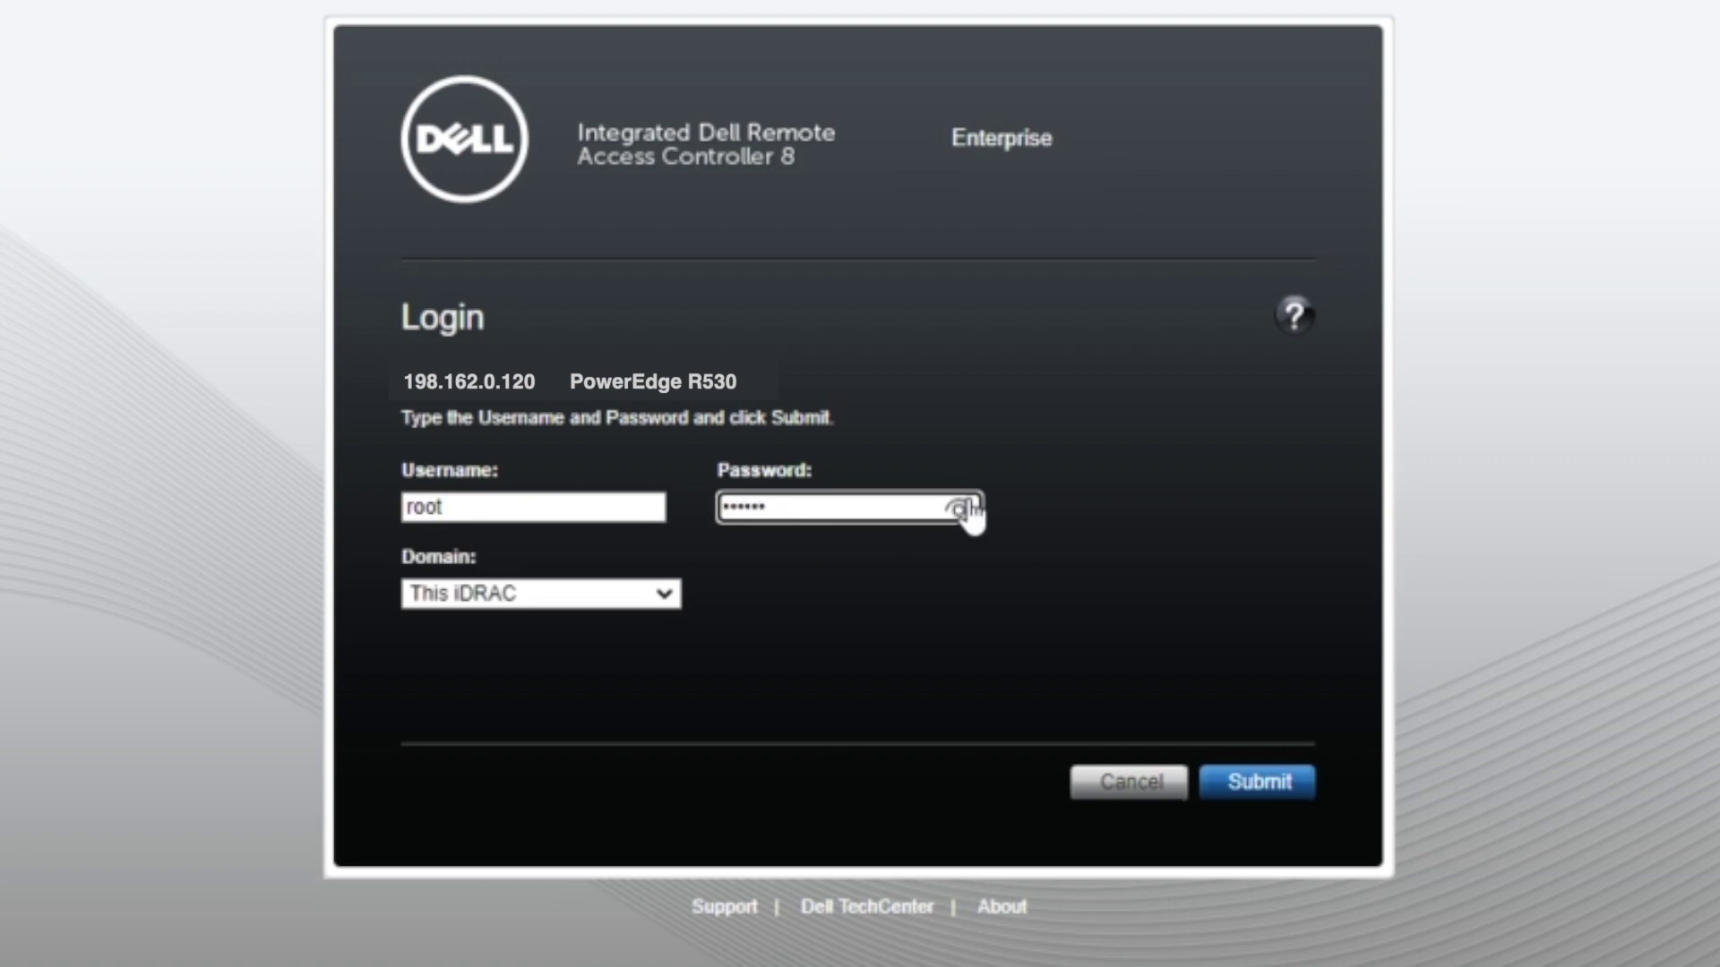
click(1260, 788)
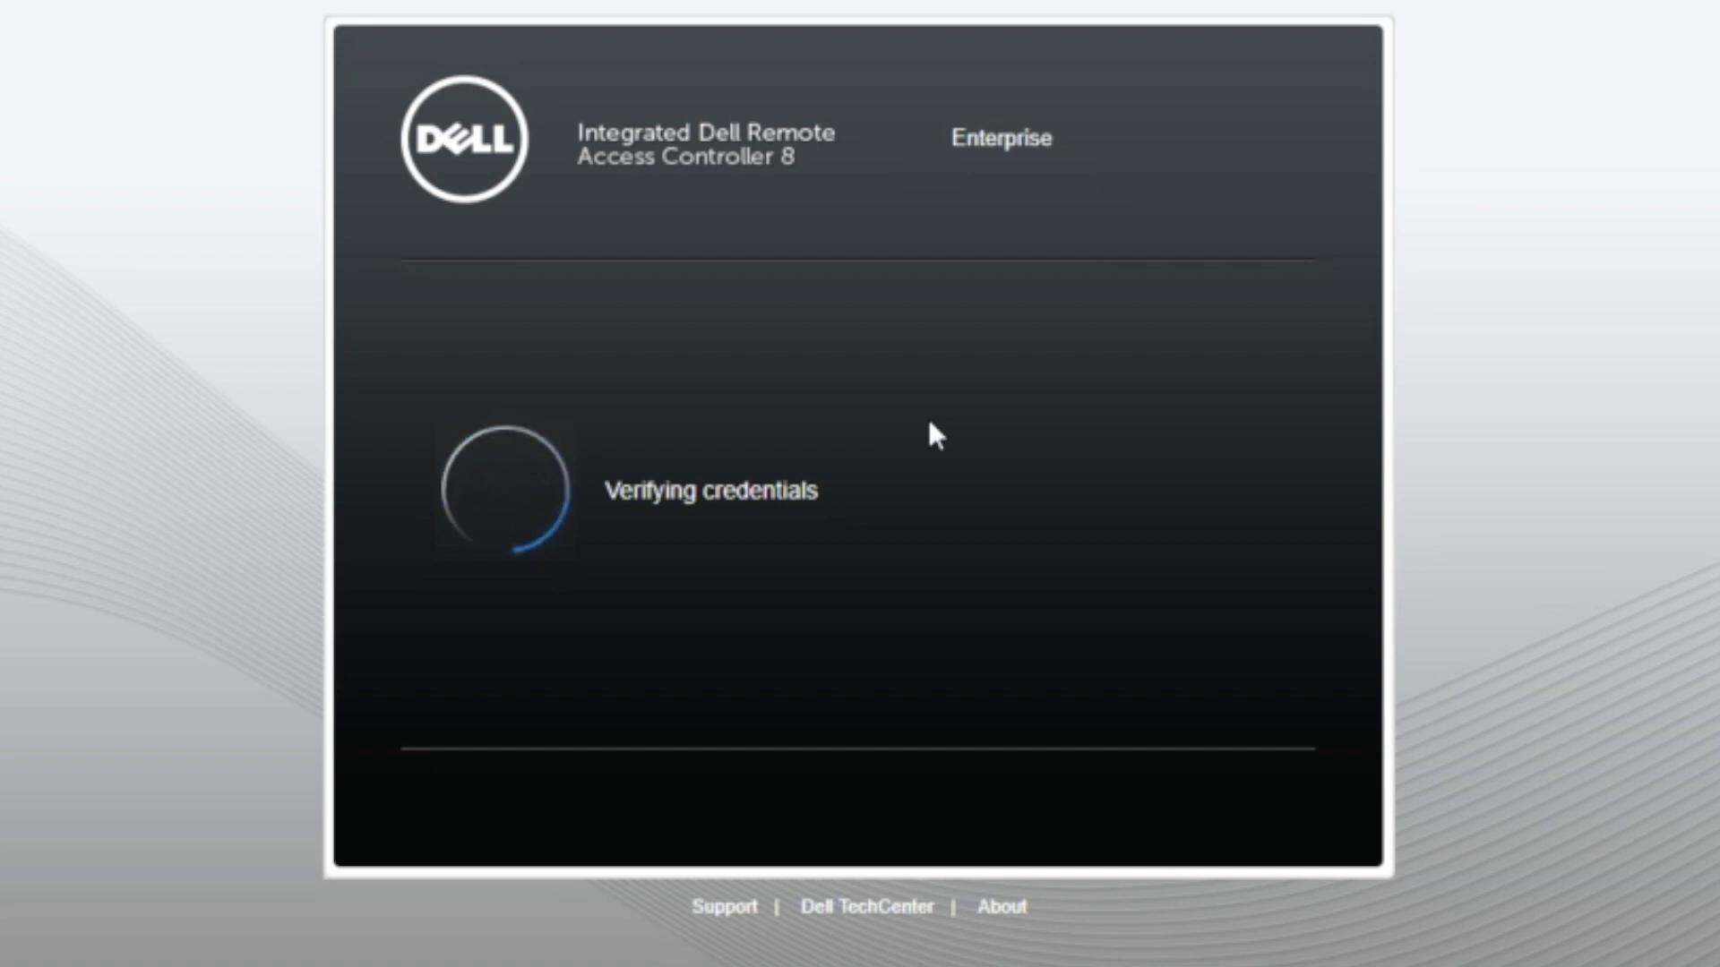
click(419, 663)
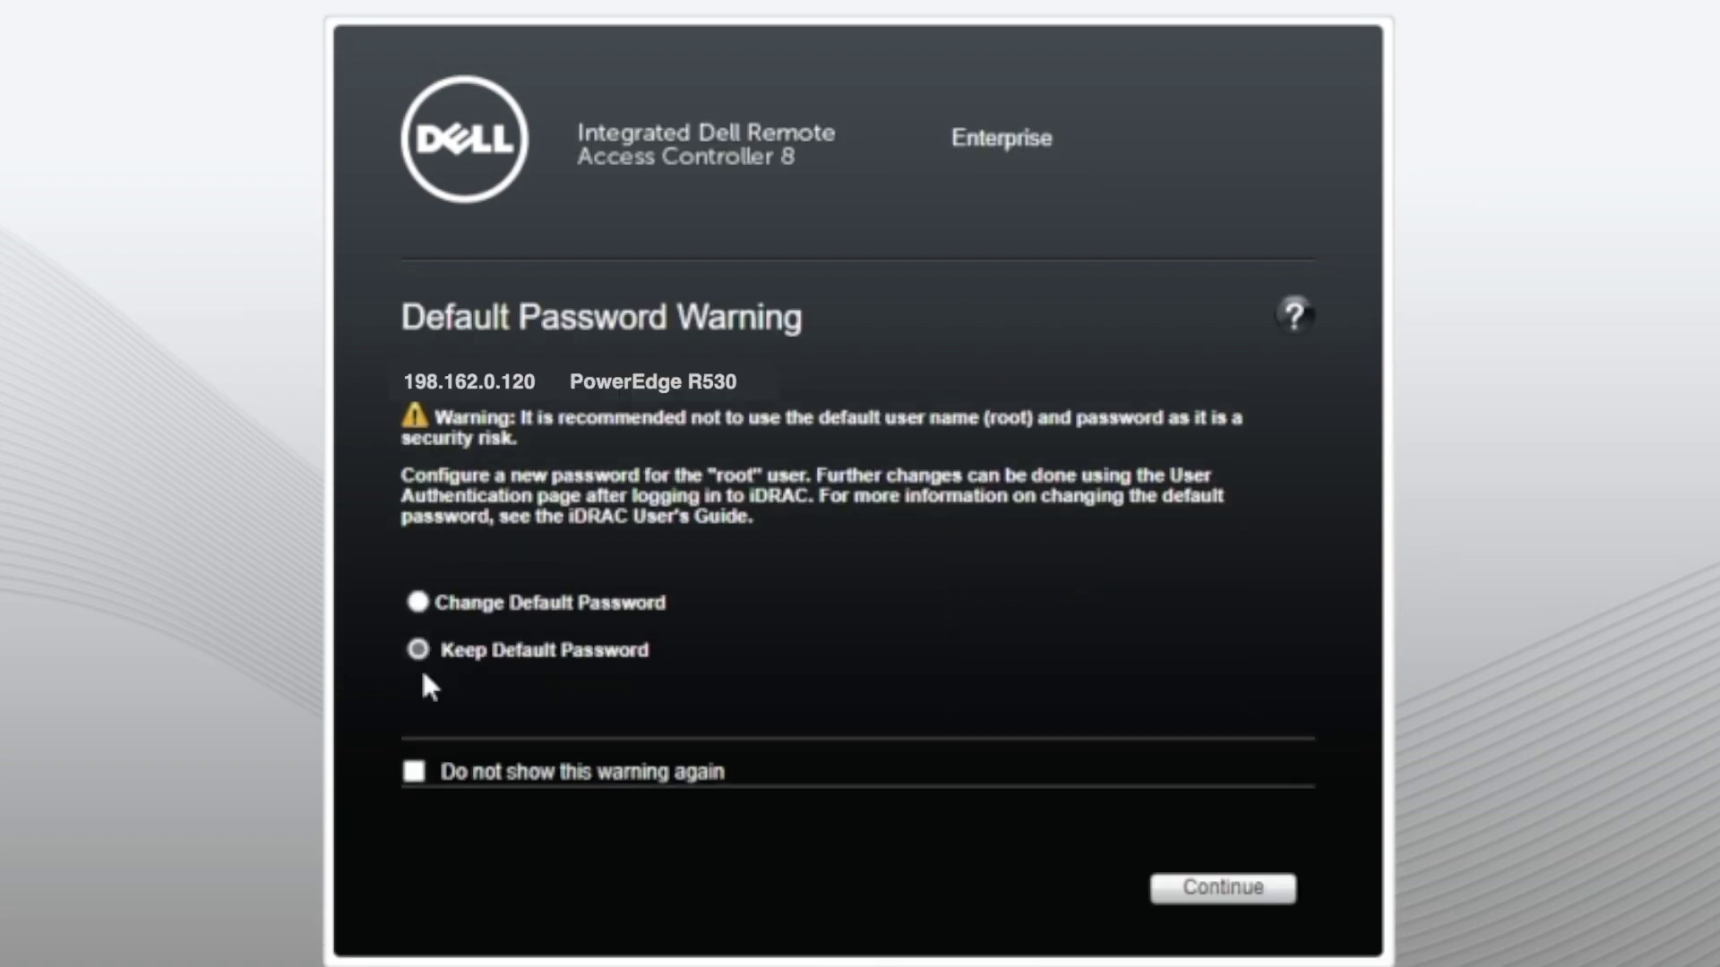
Step: Continue past the default password warning and open the Licenses page
click(1175, 889)
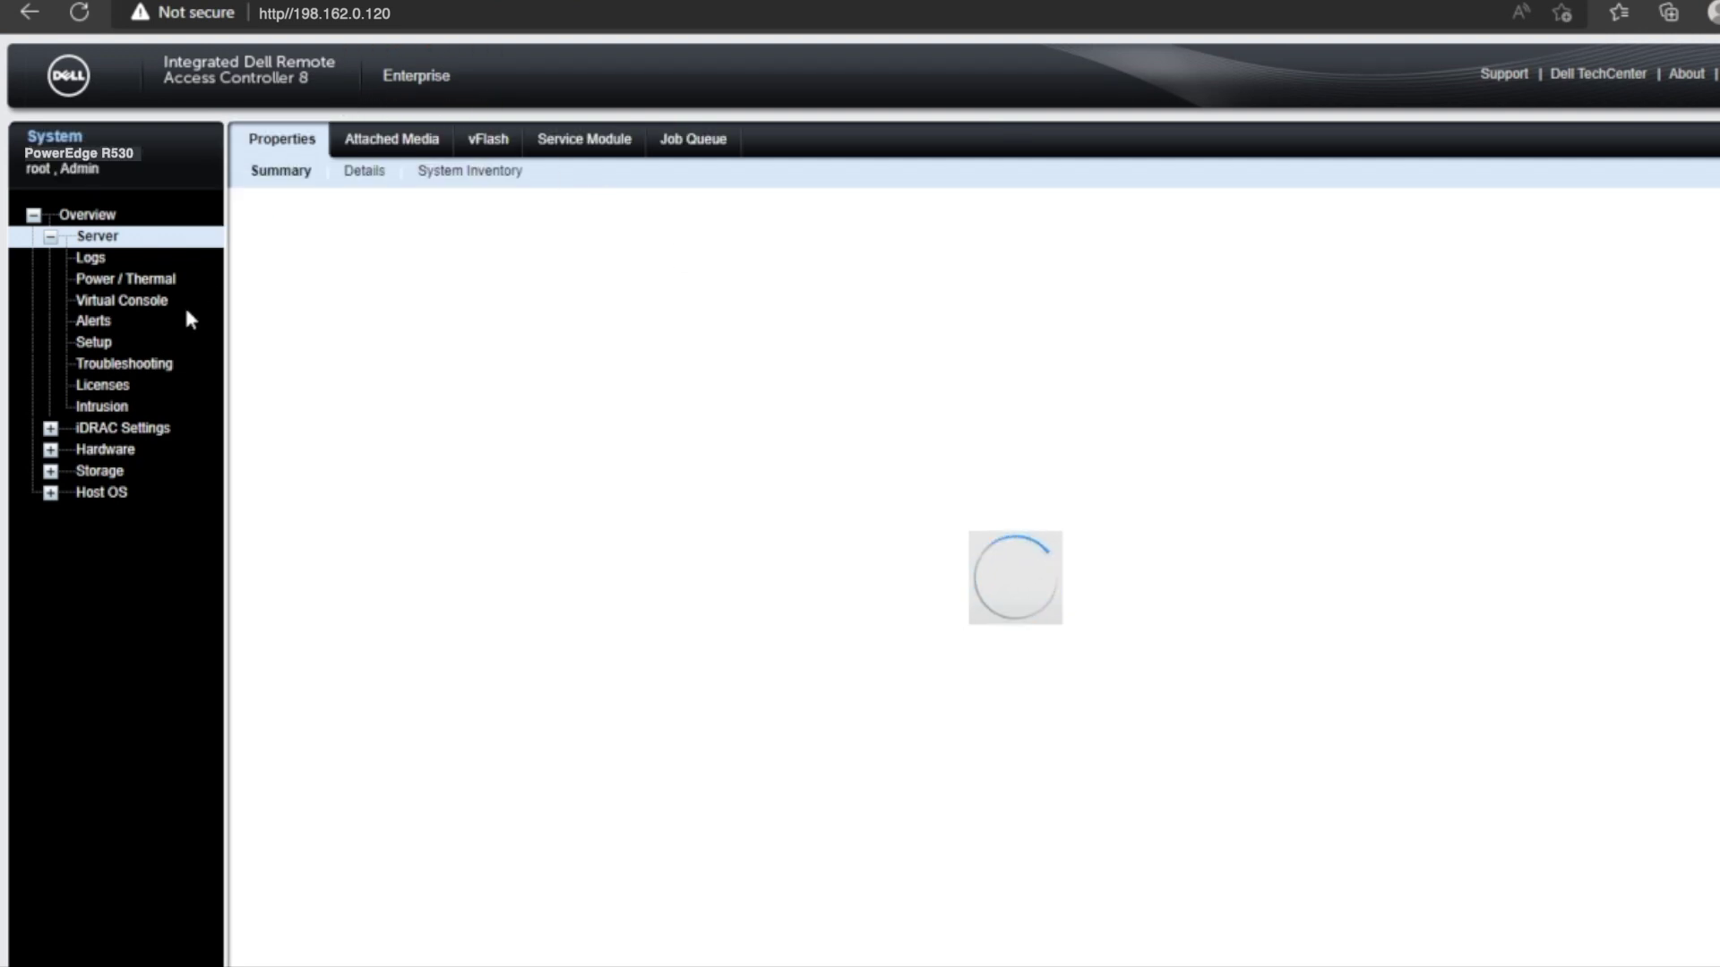
click(105, 387)
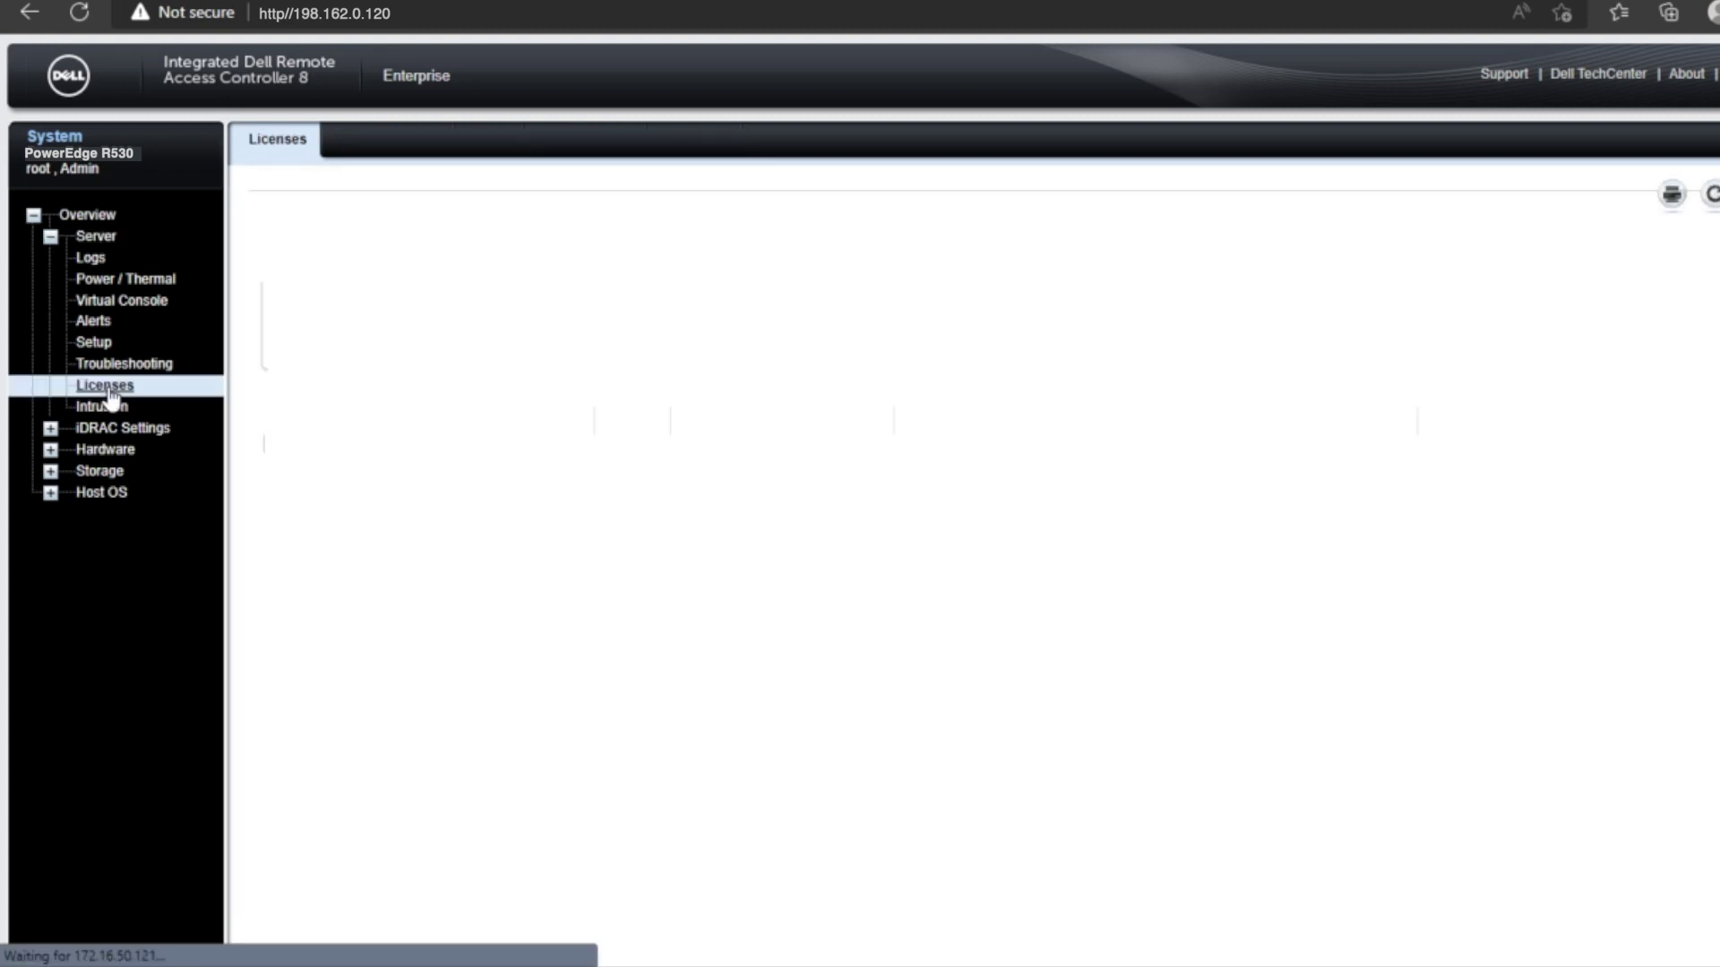